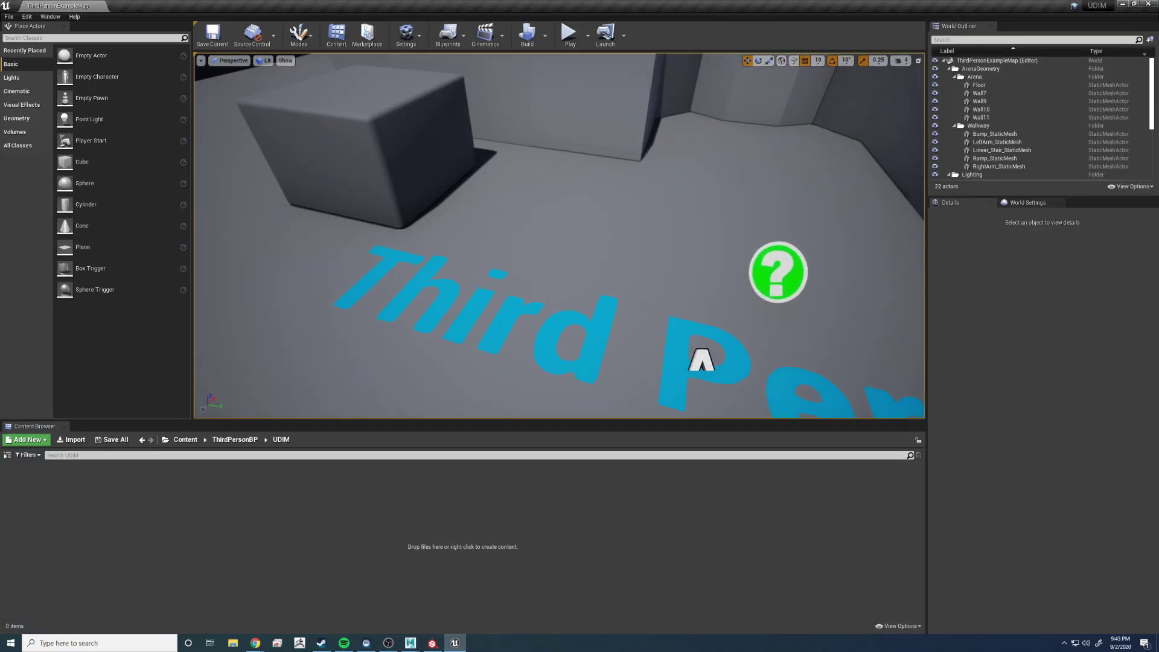
- Play-test the third-person level briefly by running the character forward, and stop the simulation
{"action": "left_click", "coordinate": [569, 35]}
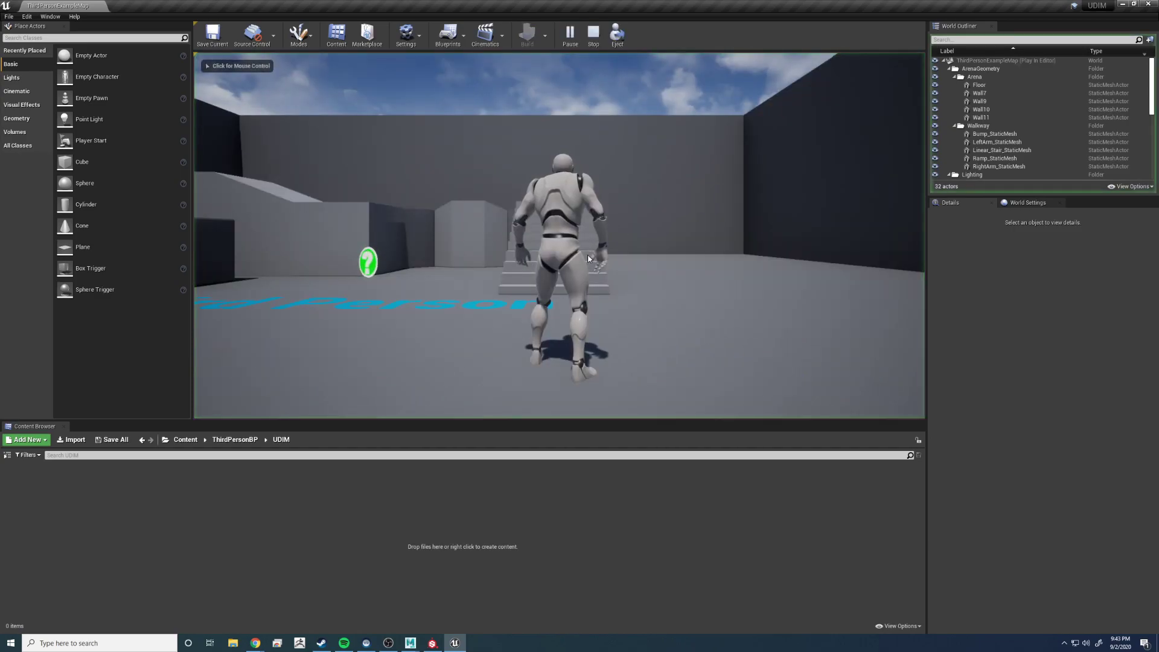
{"action": "key", "text": "w"}
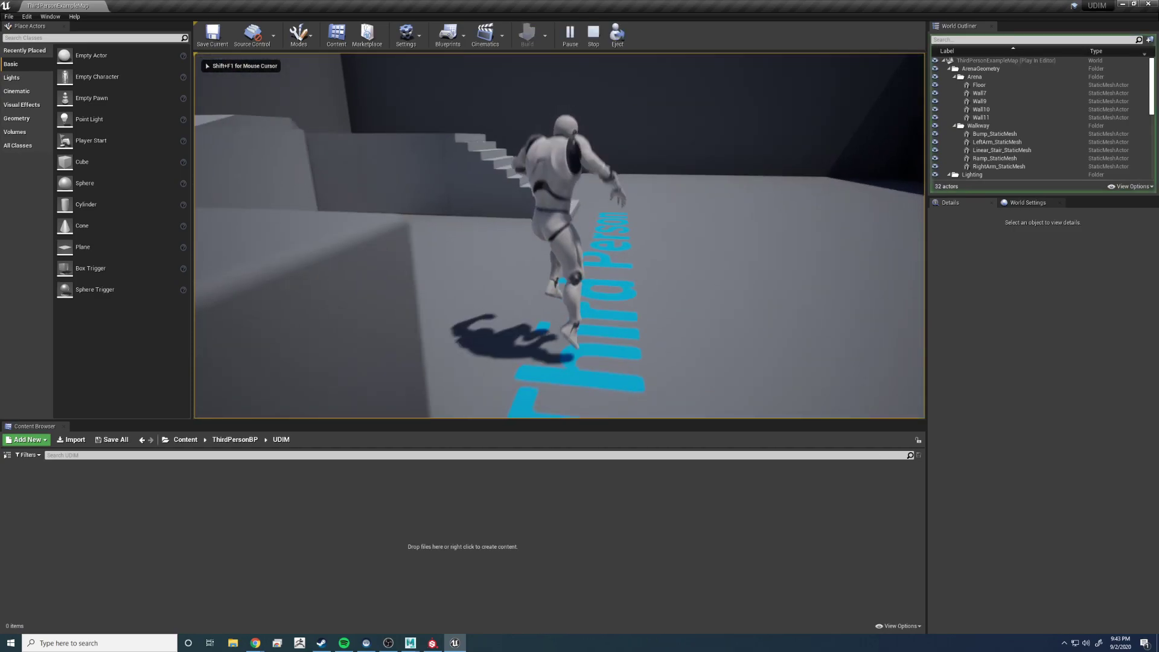
{"action": "key", "text": "Escape"}
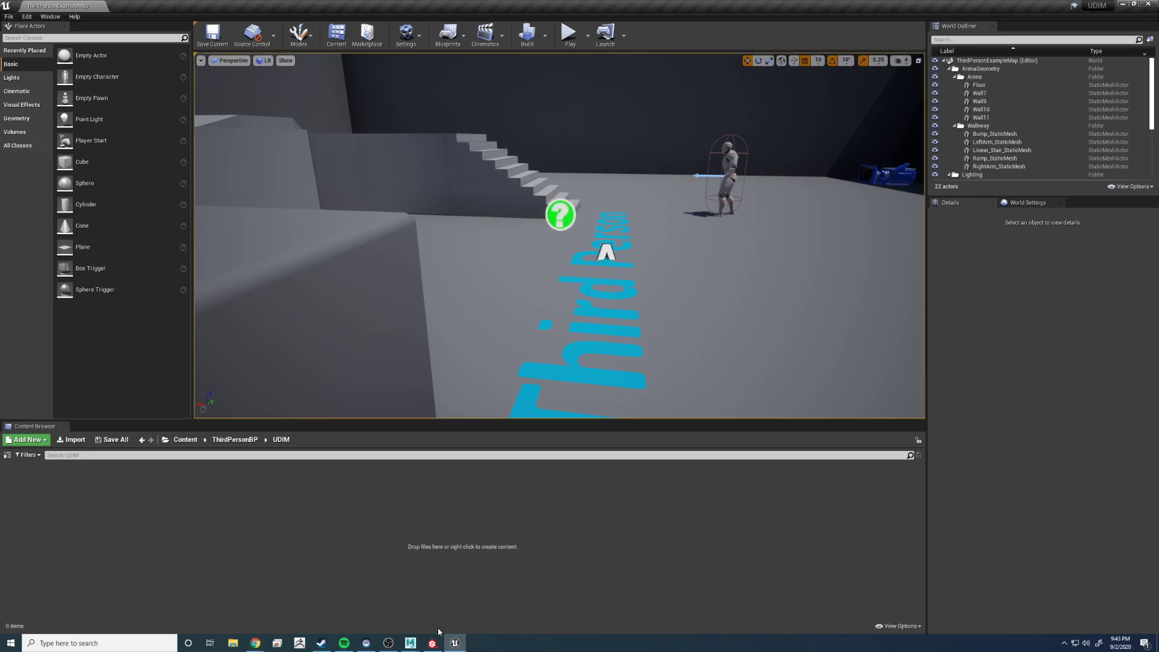
- Switch to Maya and select all meshes of the armored character
{"action": "mouse_move", "coordinate": [411, 647]}
{"action": "left_click", "coordinate": [442, 607]}
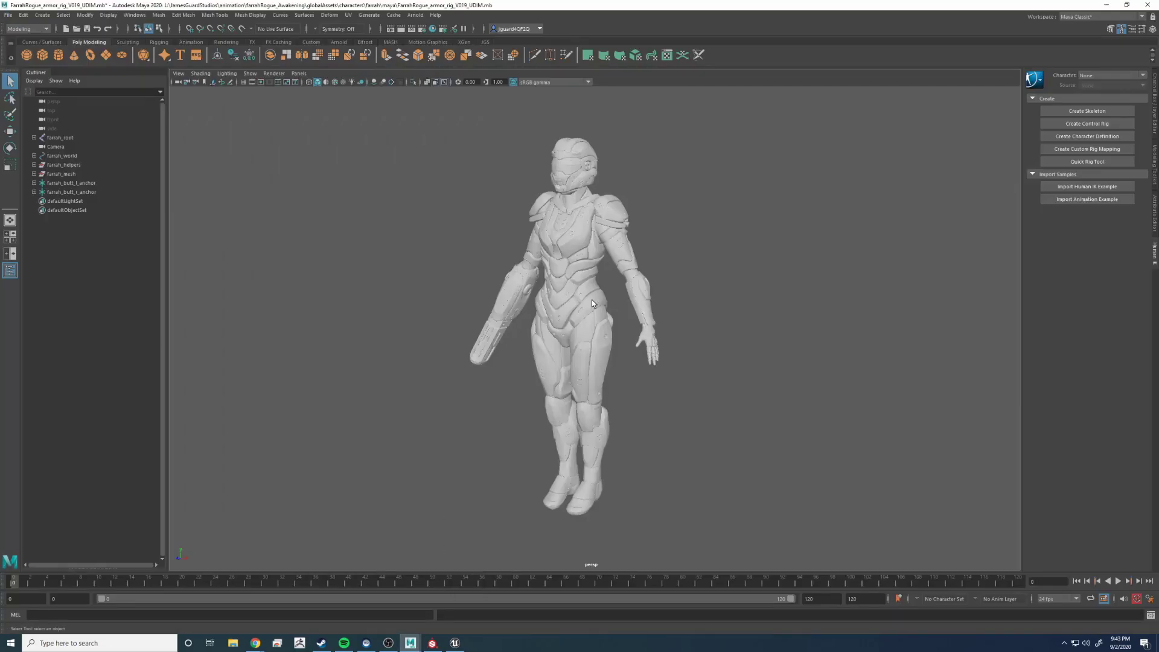
{"action": "left_click_drag", "start_coordinate": [724, 296], "coordinate": [750, 284], "text": "alt"}
{"action": "left_click", "coordinate": [590, 266]}
{"action": "left_click", "coordinate": [750, 284]}
{"action": "left_click_drag", "start_coordinate": [700, 505], "coordinate": [447, 114]}
- Open the UV Editor for the selected meshes and show the character's complete UDIM tile layout
{"action": "left_click", "coordinate": [347, 15]}
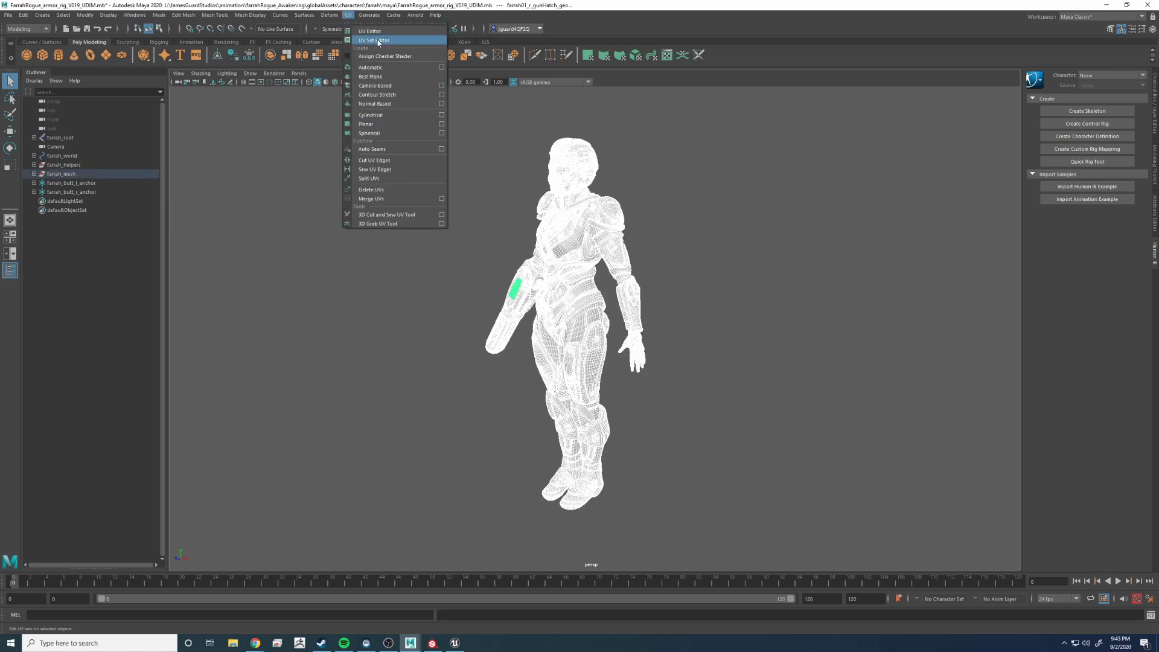
{"action": "left_click", "coordinate": [370, 30]}
{"action": "scroll", "coordinate": [736, 236], "scroll_direction": "down", "scroll_amount": 8}
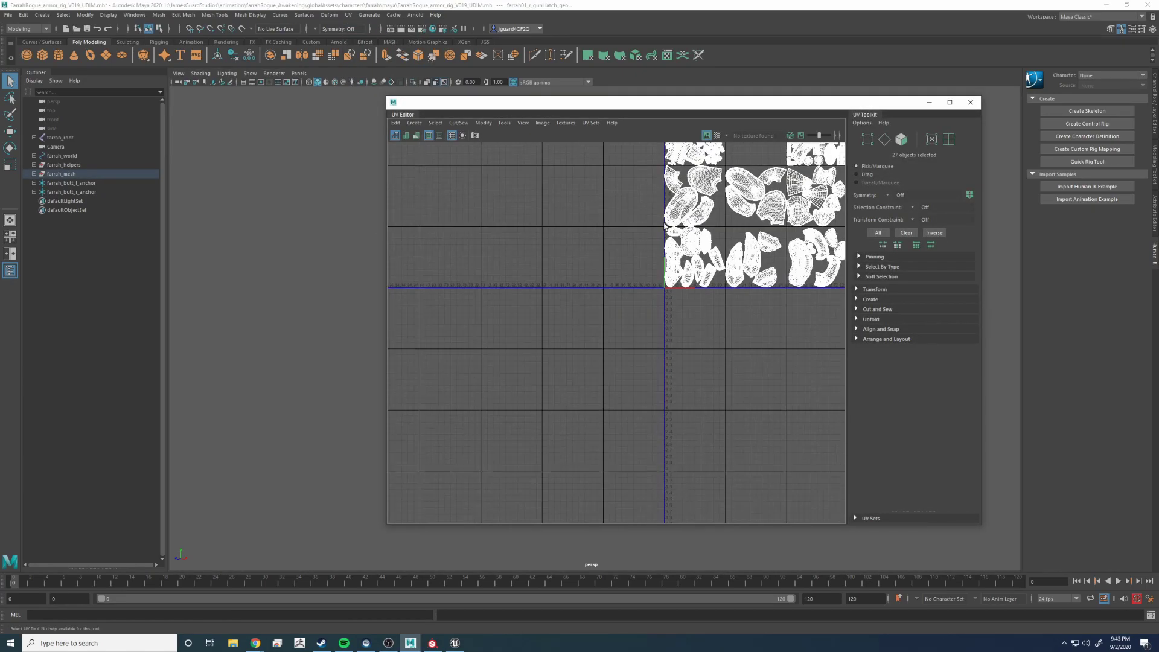
{"action": "middle_click_drag", "start_coordinate": [737, 237], "coordinate": [474, 294], "text": "alt"}
{"action": "scroll", "coordinate": [616, 260], "scroll_direction": "down", "scroll_amount": 3}
{"action": "middle_click_drag", "start_coordinate": [632, 243], "coordinate": [592, 275], "text": "alt"}
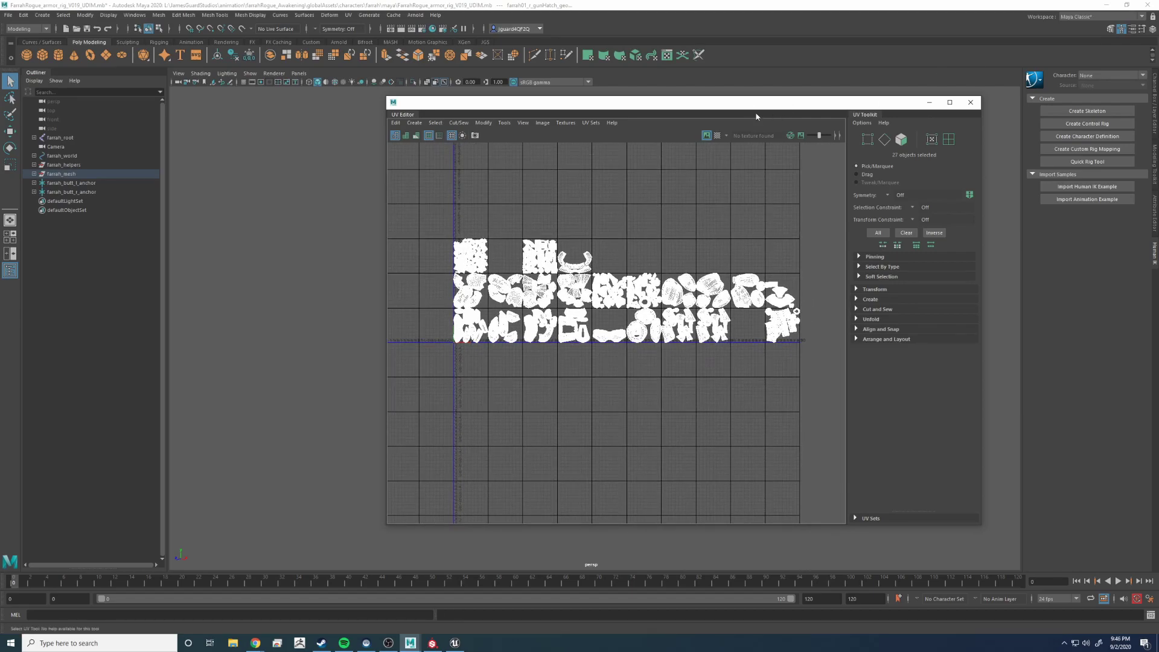
{"action": "left_click_drag", "start_coordinate": [755, 112], "coordinate": [657, 100]}
{"action": "scroll", "coordinate": [475, 260], "scroll_direction": "up", "scroll_amount": 3}
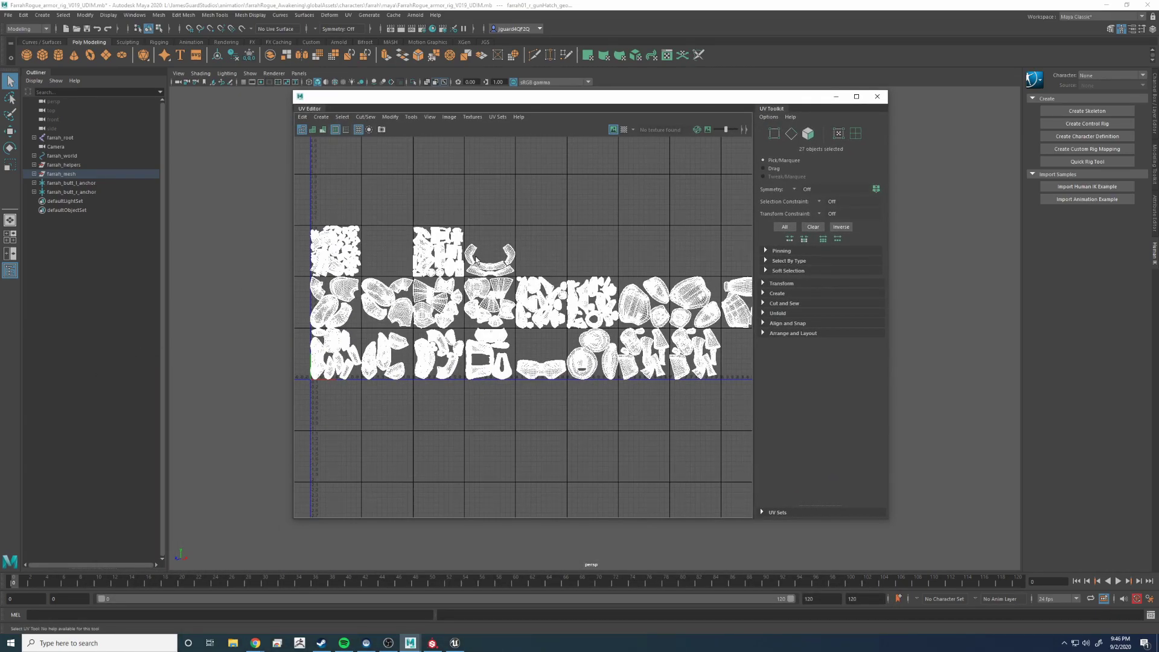
- Select the UV shells in the uppermost UDIM row and move them down 4 units in V
{"action": "right_click_drag", "start_coordinate": [448, 262], "coordinate": [477, 228]}
{"action": "scroll", "coordinate": [513, 251], "scroll_direction": "up", "scroll_amount": 2}
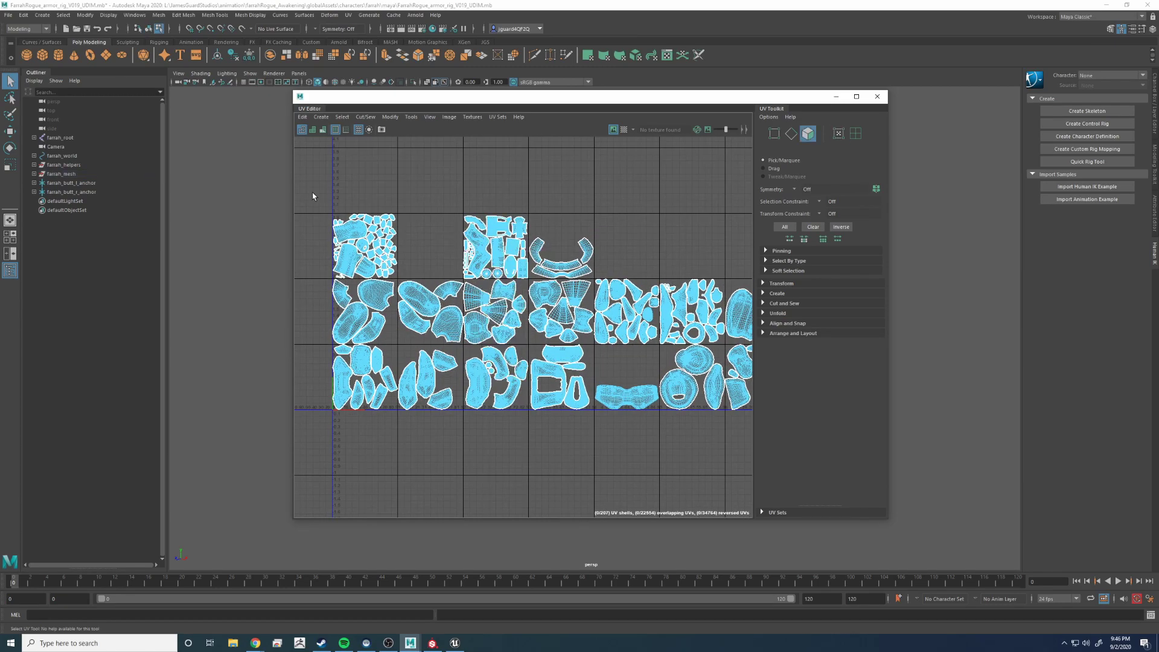
{"action": "left_click_drag", "start_coordinate": [312, 193], "coordinate": [655, 281]}
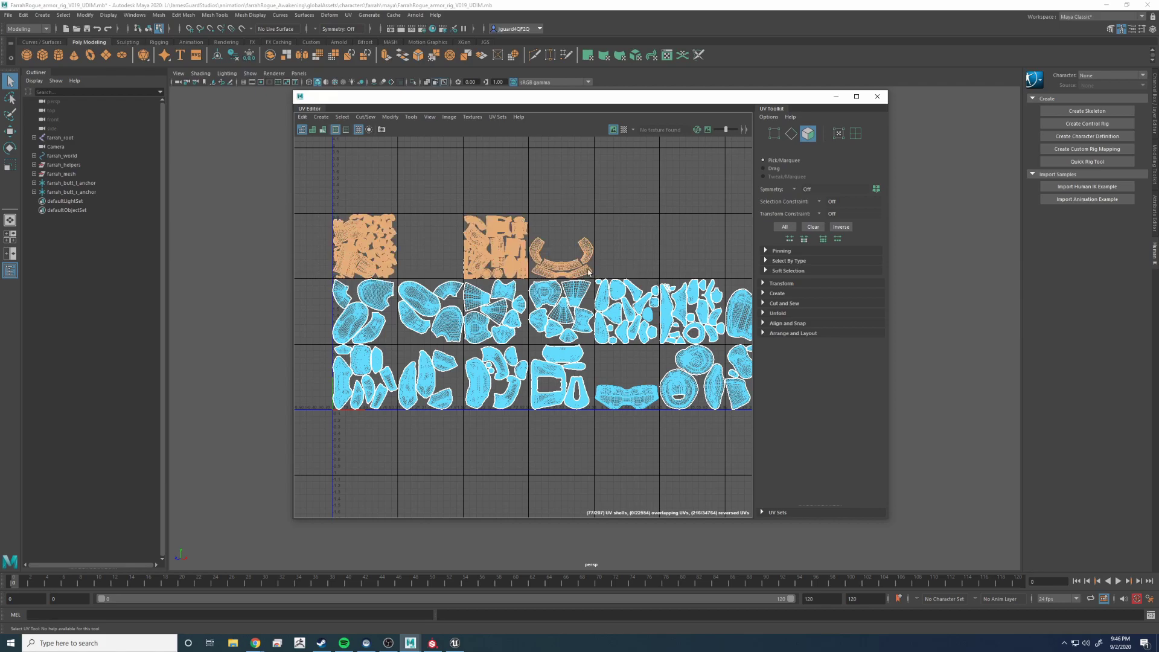
{"action": "right_click_drag", "start_coordinate": [513, 269], "coordinate": [708, 303], "text": "alt"}
{"action": "middle_click_drag", "start_coordinate": [423, 300], "coordinate": [700, 302], "text": "alt"}
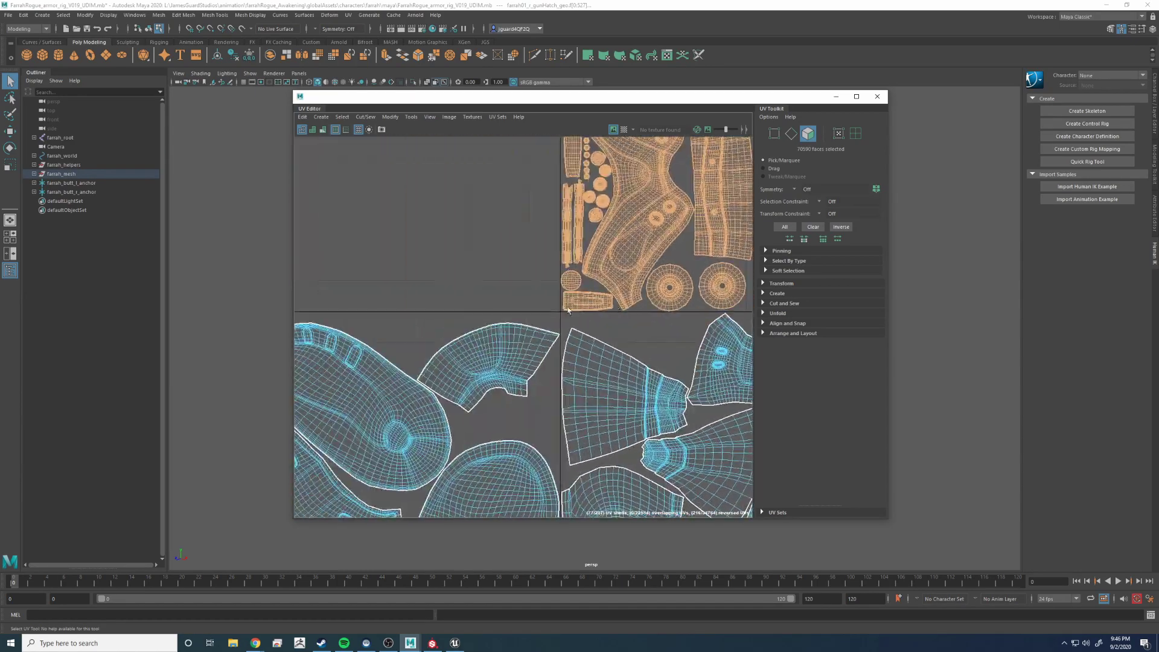
{"action": "middle_click_drag", "start_coordinate": [473, 299], "coordinate": [688, 288], "text": "alt"}
{"action": "scroll", "coordinate": [364, 274], "scroll_direction": "down", "scroll_amount": 10}
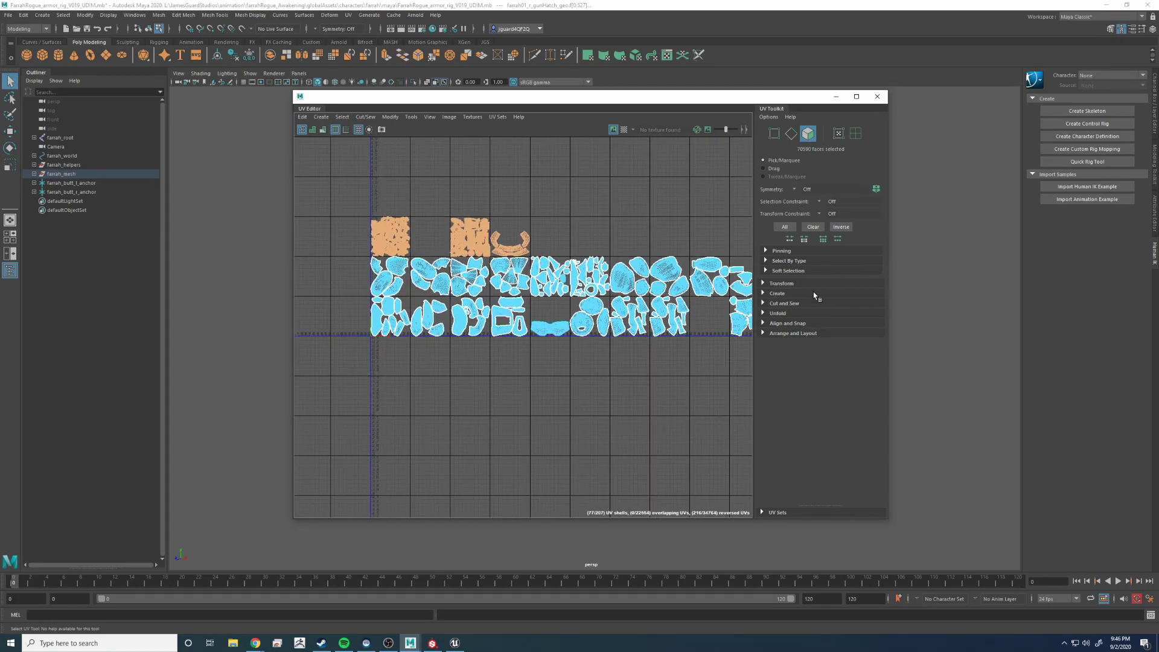
{"action": "left_click", "coordinate": [781, 283]}
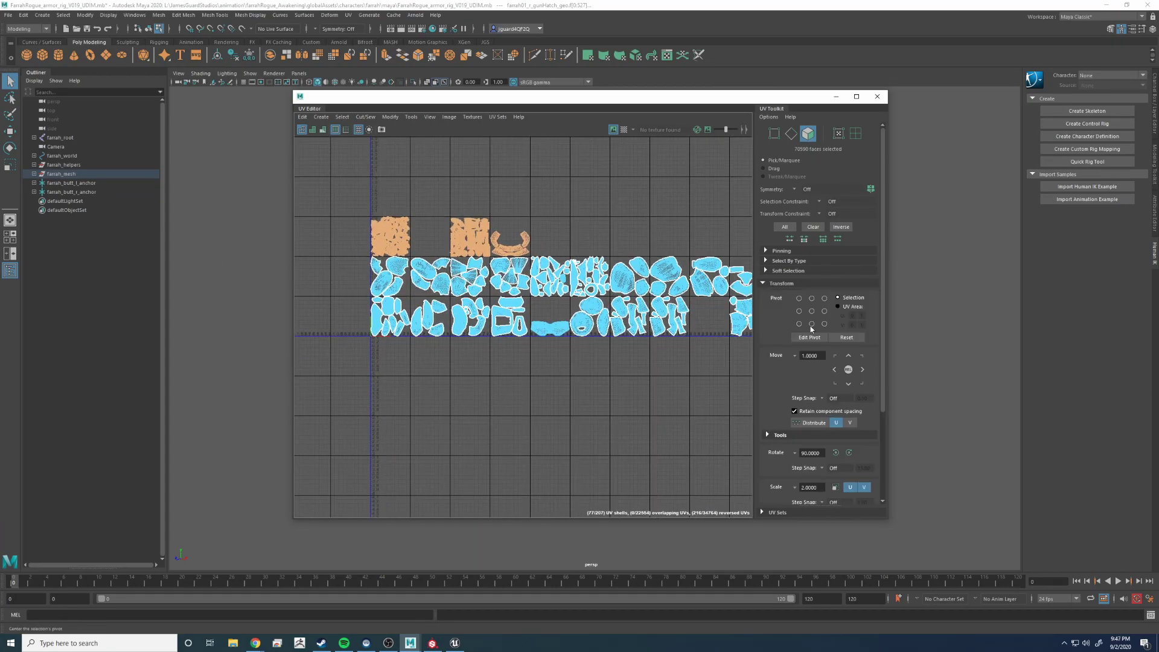
{"action": "left_click", "coordinate": [849, 385]}
{"action": "left_click", "coordinate": [849, 384]}
{"action": "left_click", "coordinate": [849, 385]}
{"action": "left_click", "coordinate": [849, 384]}
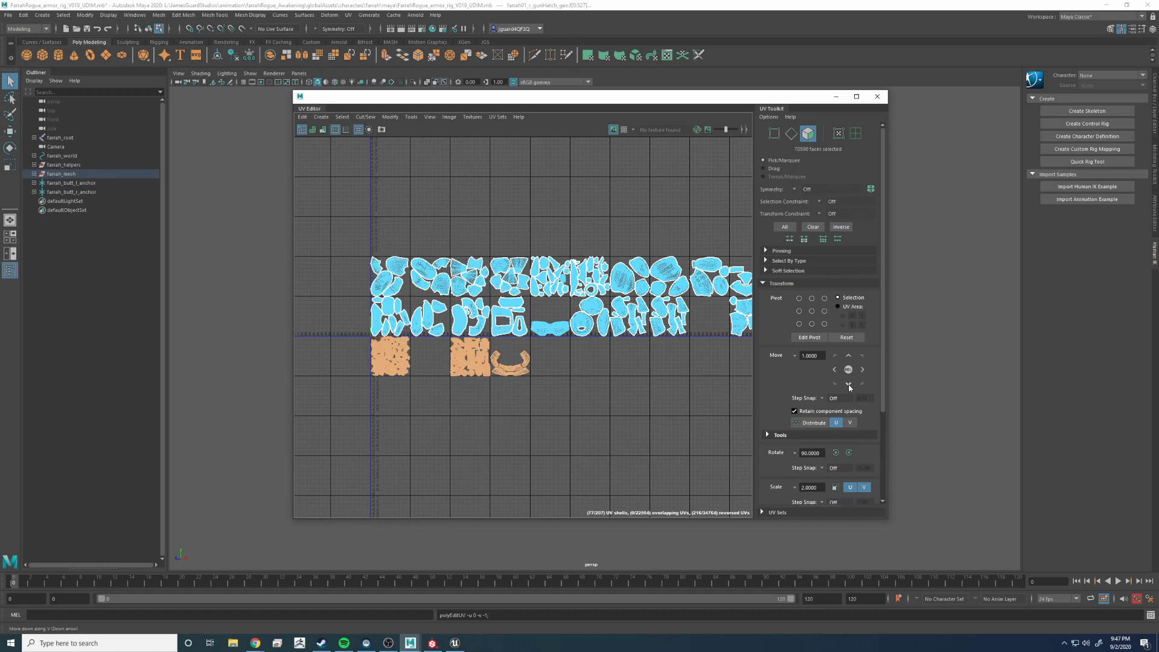
{"action": "left_click", "coordinate": [849, 384]}
- Select the UV shells in the second UDIM row, move them down 2 units in V, and close the UV Editor
{"action": "scroll", "coordinate": [590, 231], "scroll_direction": "down", "scroll_amount": 1}
{"action": "middle_click_drag", "start_coordinate": [591, 232], "coordinate": [522, 220], "text": "alt"}
{"action": "left_click_drag", "start_coordinate": [319, 228], "coordinate": [689, 279]}
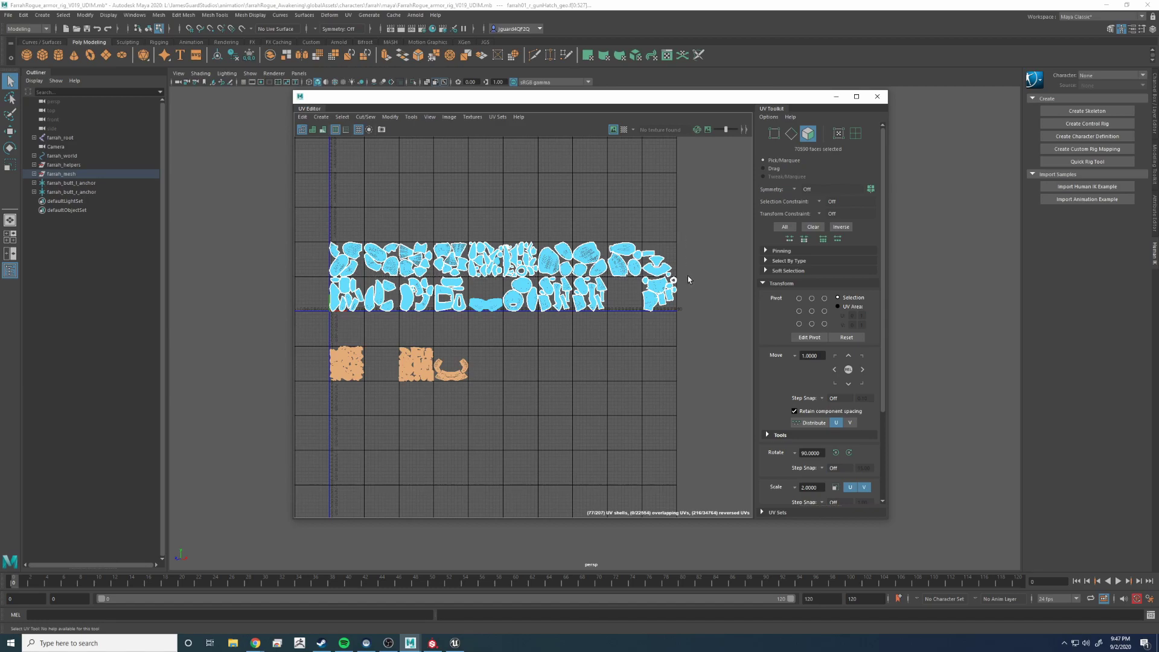
{"action": "scroll", "coordinate": [620, 280], "scroll_direction": "up", "scroll_amount": 5}
{"action": "middle_click_drag", "start_coordinate": [621, 280], "coordinate": [493, 271], "text": "alt"}
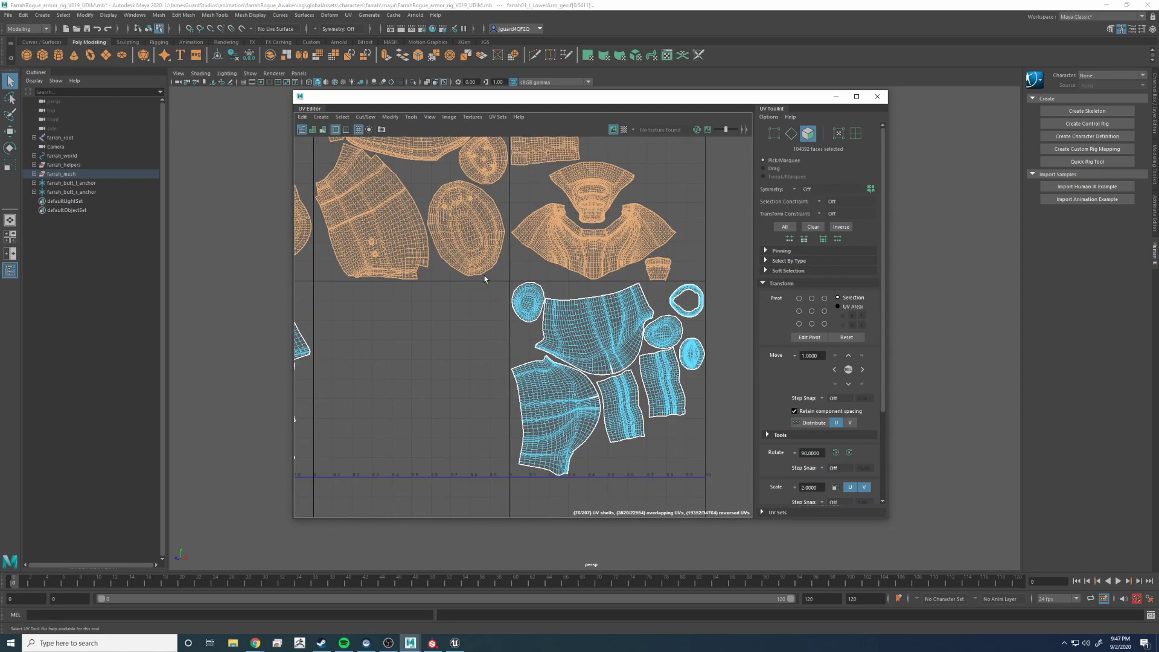
{"action": "middle_click_drag", "start_coordinate": [402, 284], "coordinate": [718, 283], "text": "alt"}
{"action": "middle_click_drag", "start_coordinate": [422, 278], "coordinate": [730, 295], "text": "alt"}
{"action": "middle_click_drag", "start_coordinate": [615, 281], "coordinate": [761, 282], "text": "alt"}
{"action": "middle_click_drag", "start_coordinate": [465, 278], "coordinate": [394, 257], "text": "alt"}
{"action": "scroll", "coordinate": [530, 282], "scroll_direction": "down", "scroll_amount": 7}
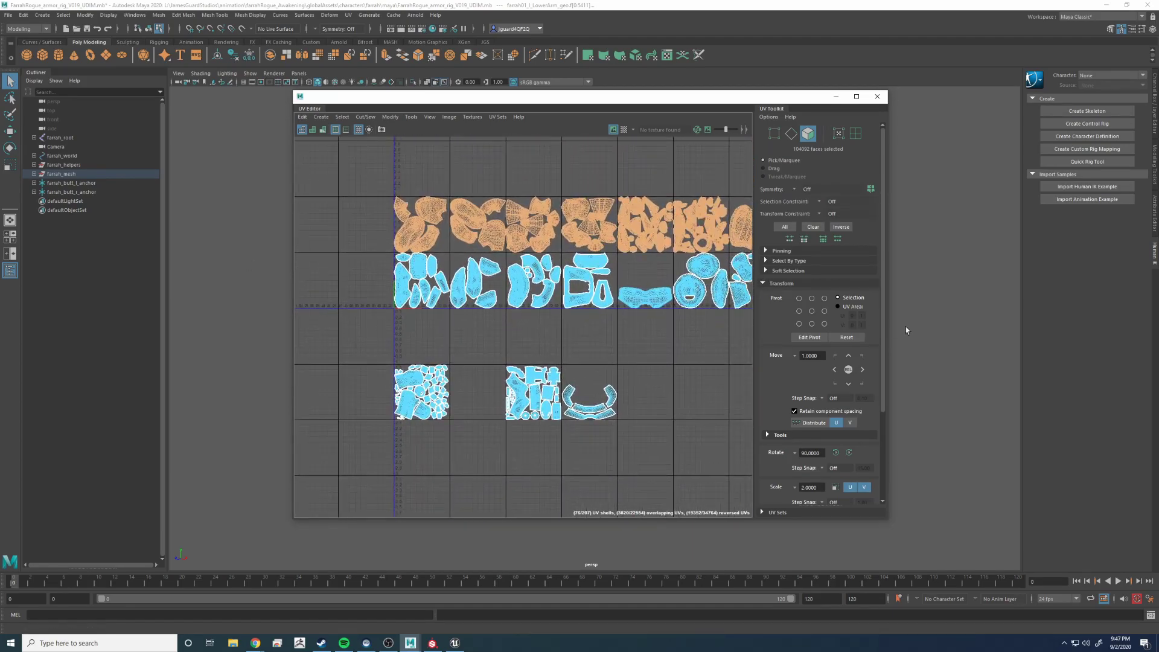
{"action": "left_click", "coordinate": [848, 383]}
{"action": "left_click", "coordinate": [849, 383]}
{"action": "left_click", "coordinate": [849, 384]}
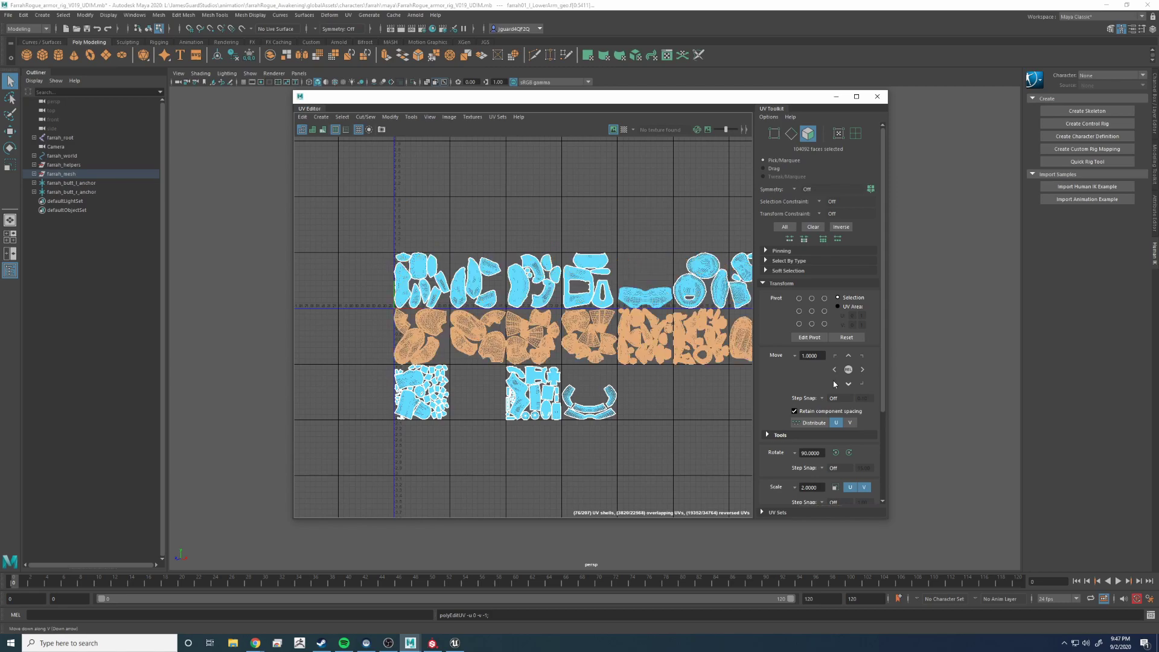
{"action": "right_click_drag", "start_coordinate": [626, 306], "coordinate": [425, 305], "text": "alt"}
{"action": "middle_click_drag", "start_coordinate": [676, 317], "coordinate": [506, 279], "text": "alt"}
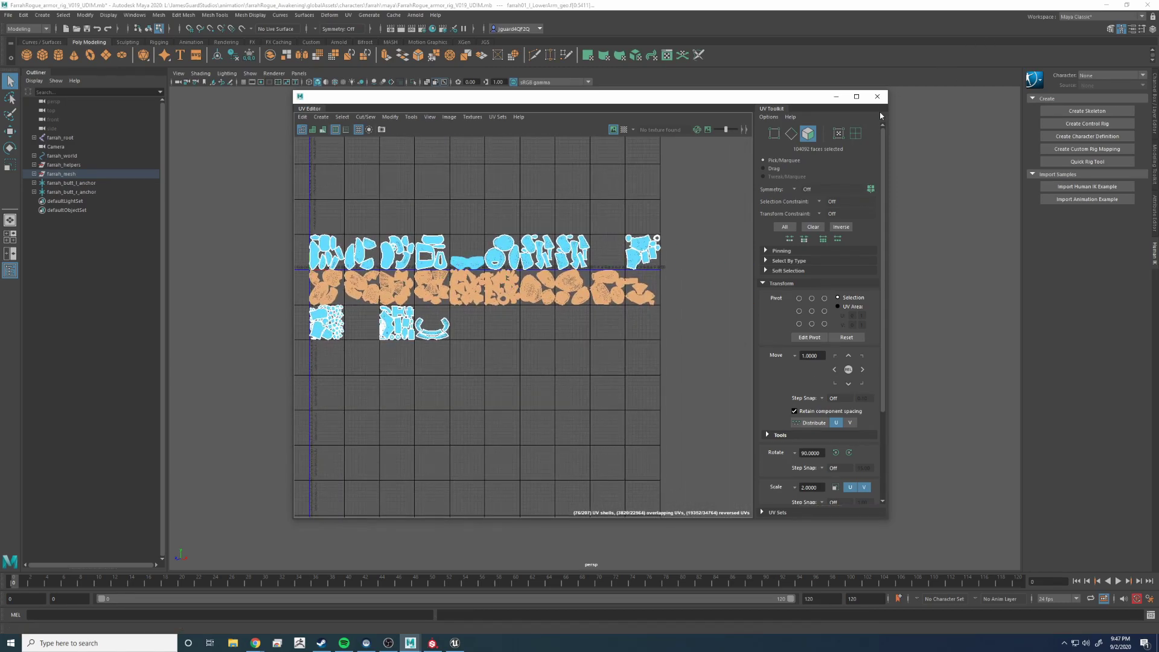
{"action": "left_click", "coordinate": [877, 96]}
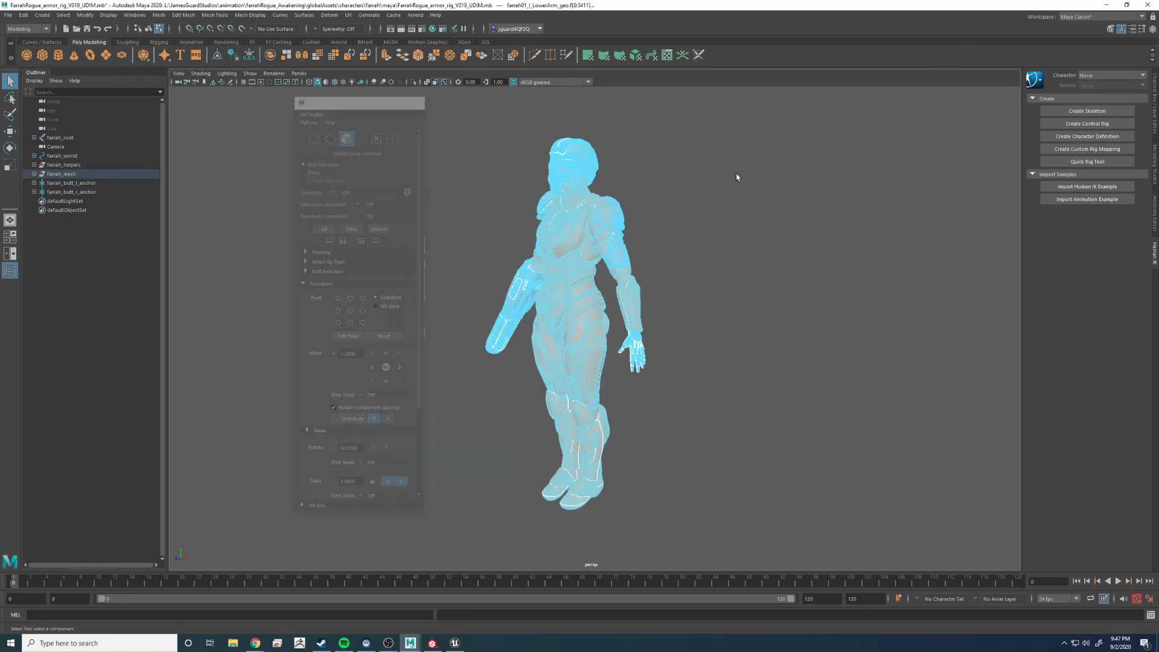
- Export only farrah_root and farrah_mesh as an FBX file named farrah_udim in the Desktop > Tutorial > model folder
{"action": "left_click", "coordinate": [73, 175]}
{"action": "left_click", "coordinate": [55, 138], "text": "ctrl"}
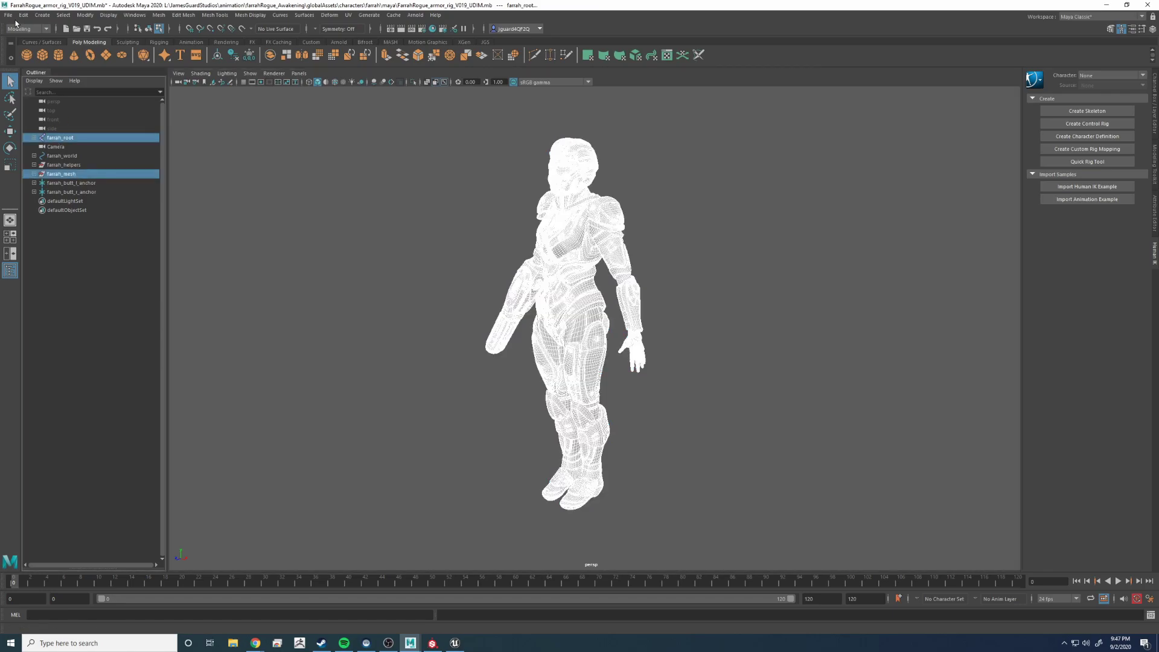
{"action": "left_click", "coordinate": [8, 14]}
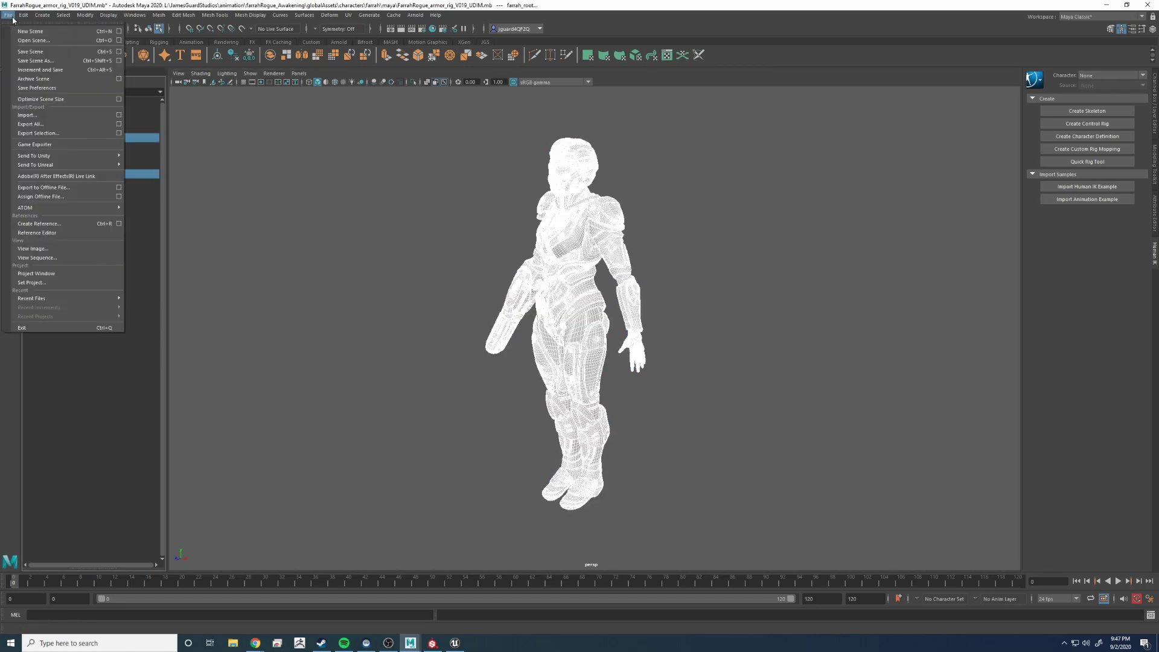
{"action": "left_click", "coordinate": [38, 133]}
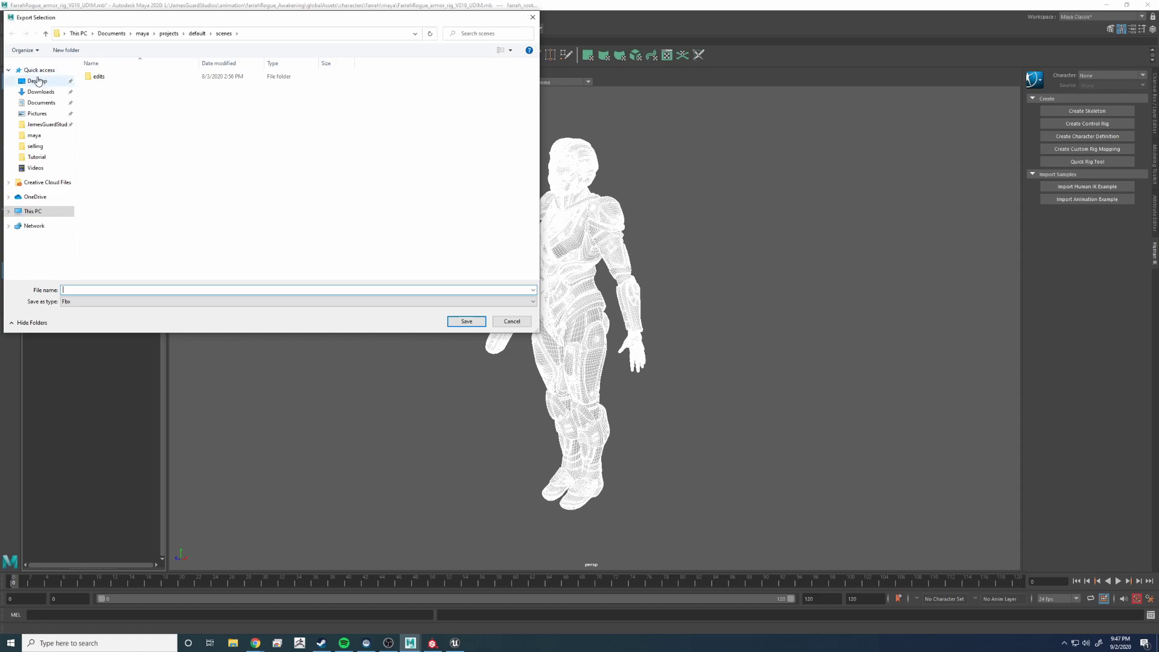
{"action": "left_click", "coordinate": [38, 81]}
{"action": "double_click", "coordinate": [259, 87]}
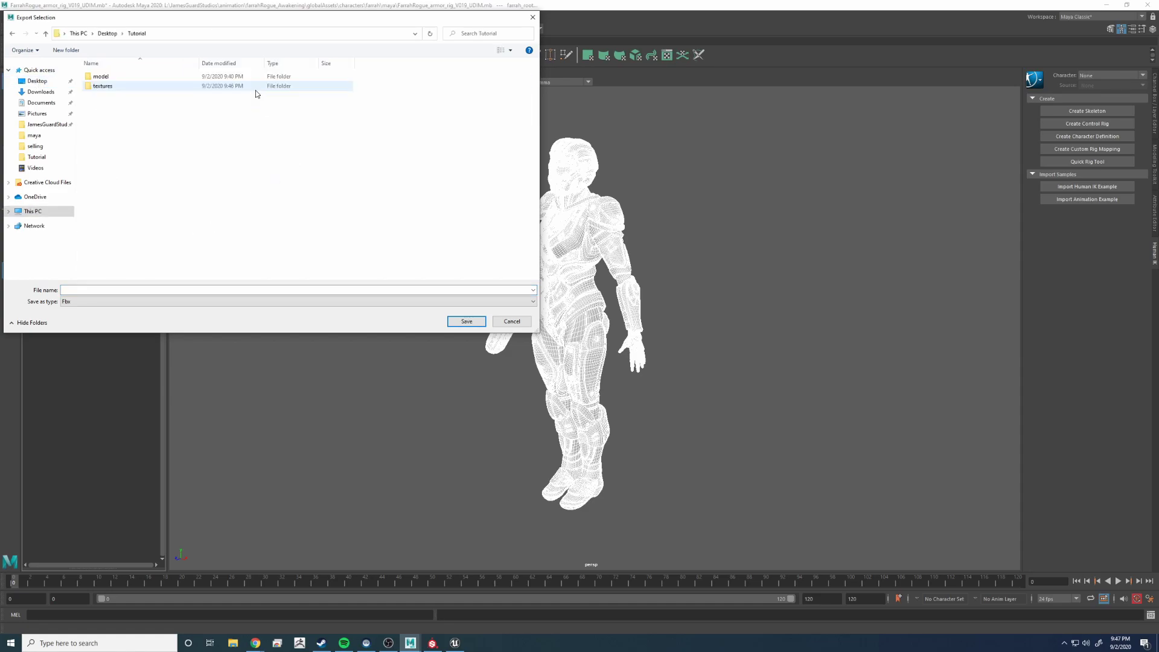
{"action": "double_click", "coordinate": [104, 77]}
{"action": "left_click", "coordinate": [130, 289]}
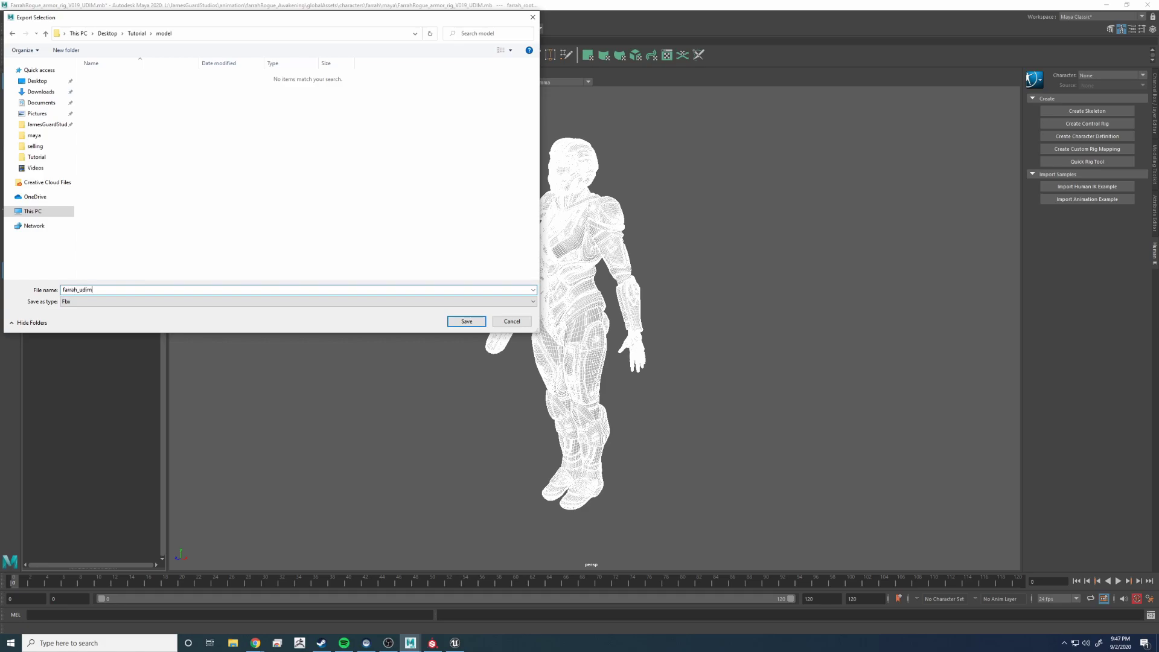
{"action": "type", "text": "farrah_udim"}
{"action": "left_click", "coordinate": [464, 322]}
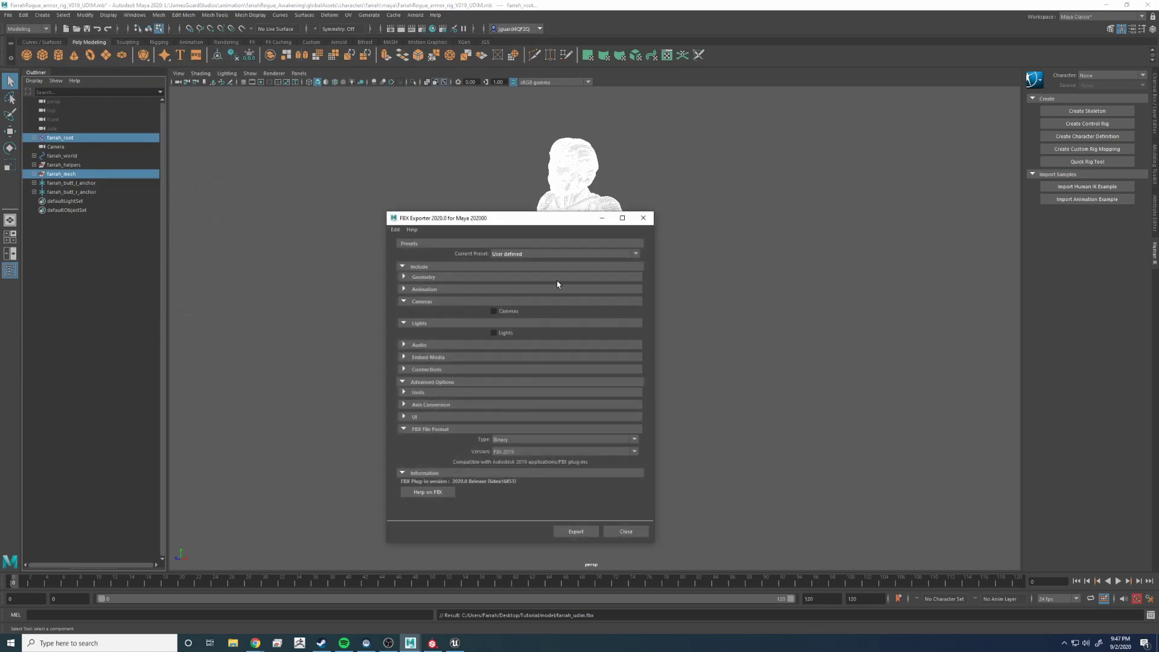
{"action": "left_click", "coordinate": [575, 532]}
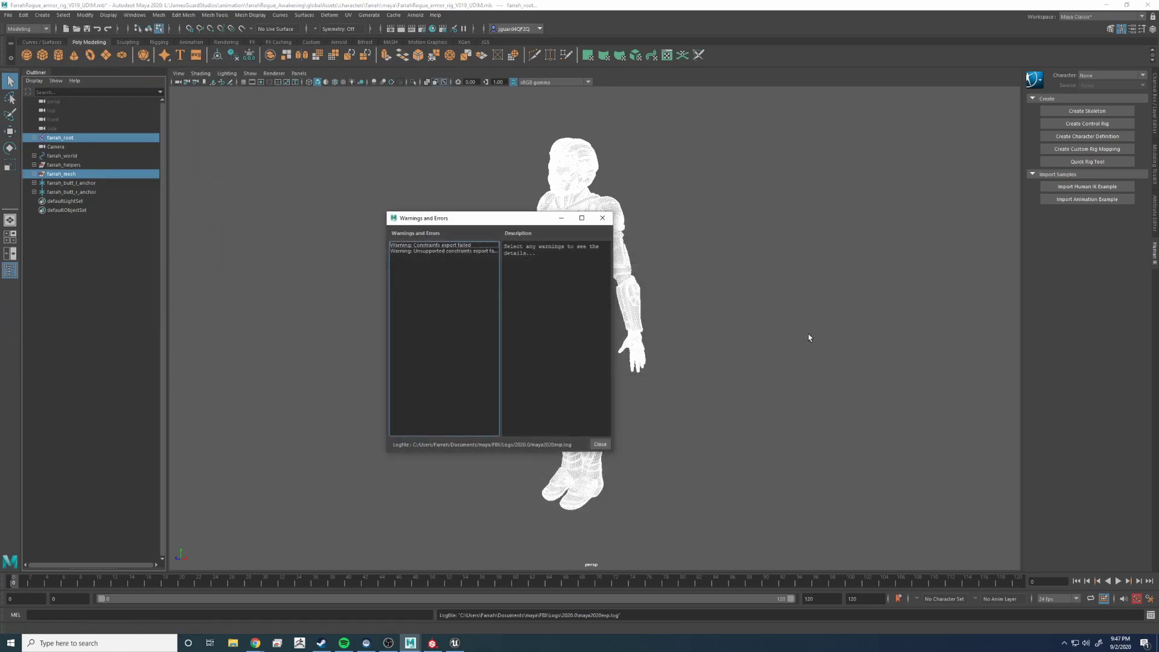
{"action": "left_click", "coordinate": [600, 445]}
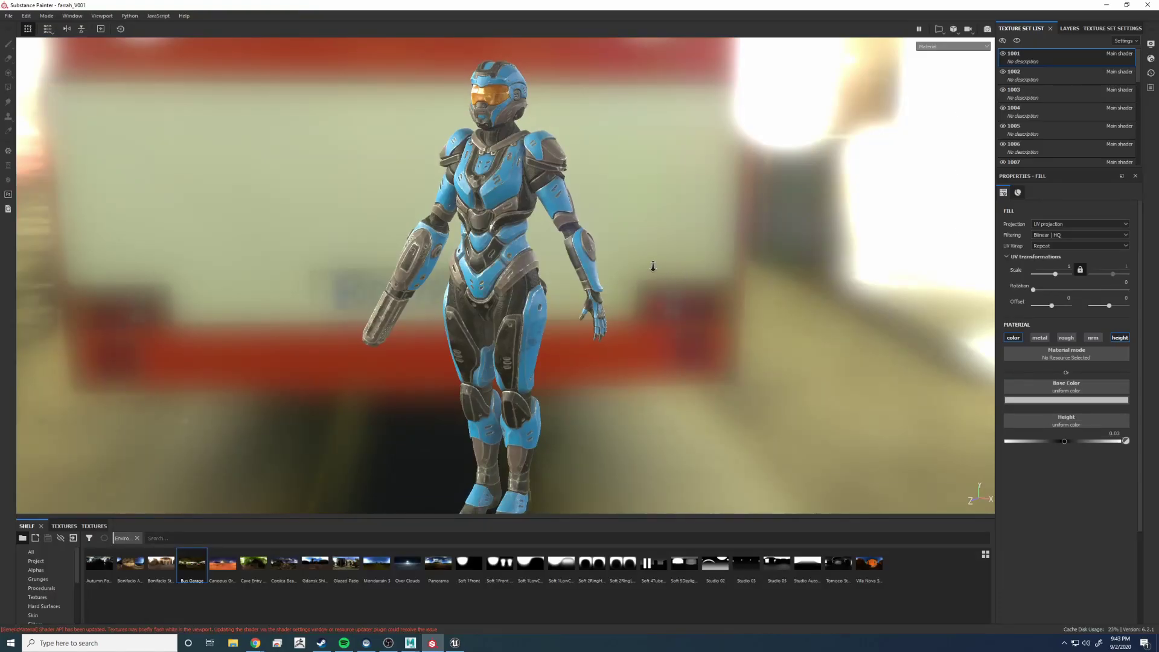
- Switch to Substance Painter and export all texture sets to Tutorial/textures with the Unreal Engine 4 (Packed)TextureSet template
{"action": "left_click_drag", "start_coordinate": [653, 266], "coordinate": [755, 269], "text": "alt"}
{"action": "right_click_drag", "start_coordinate": [705, 235], "coordinate": [778, 288], "text": "shift"}
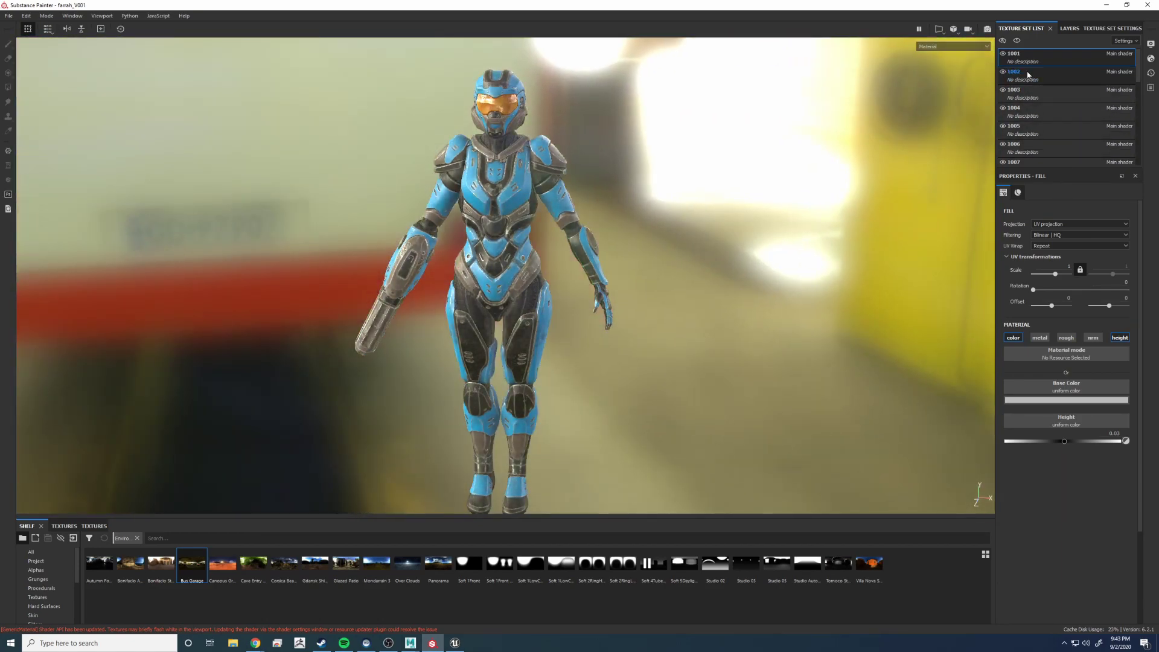
{"action": "left_click", "coordinate": [1003, 75]}
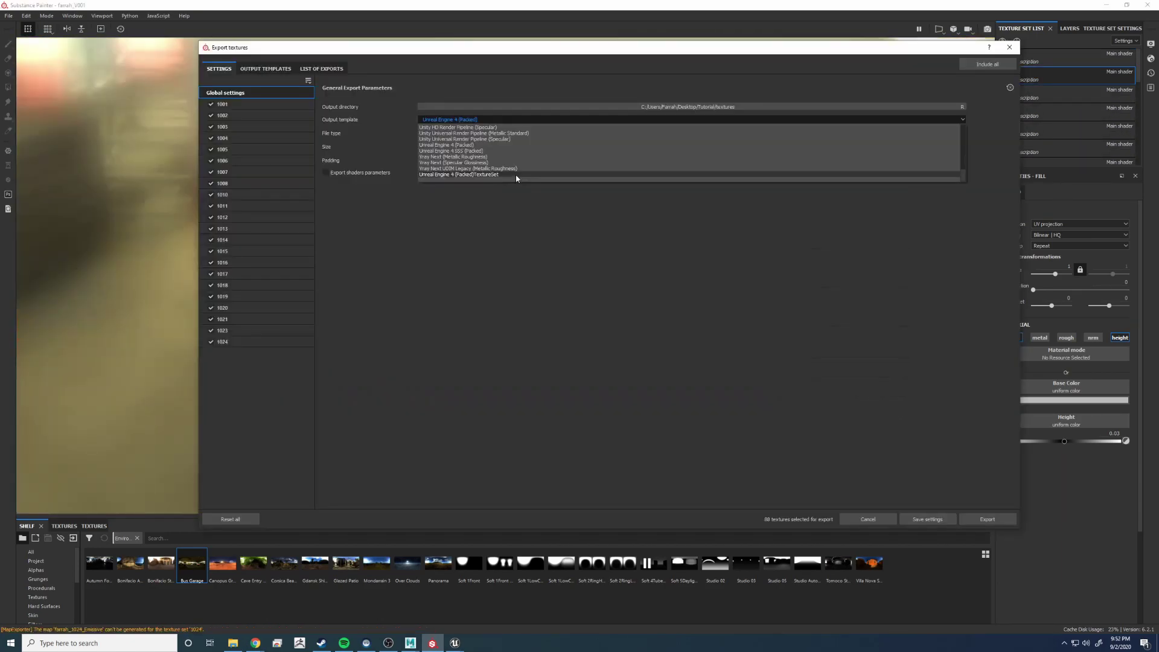
{"action": "left_click", "coordinate": [516, 175]}
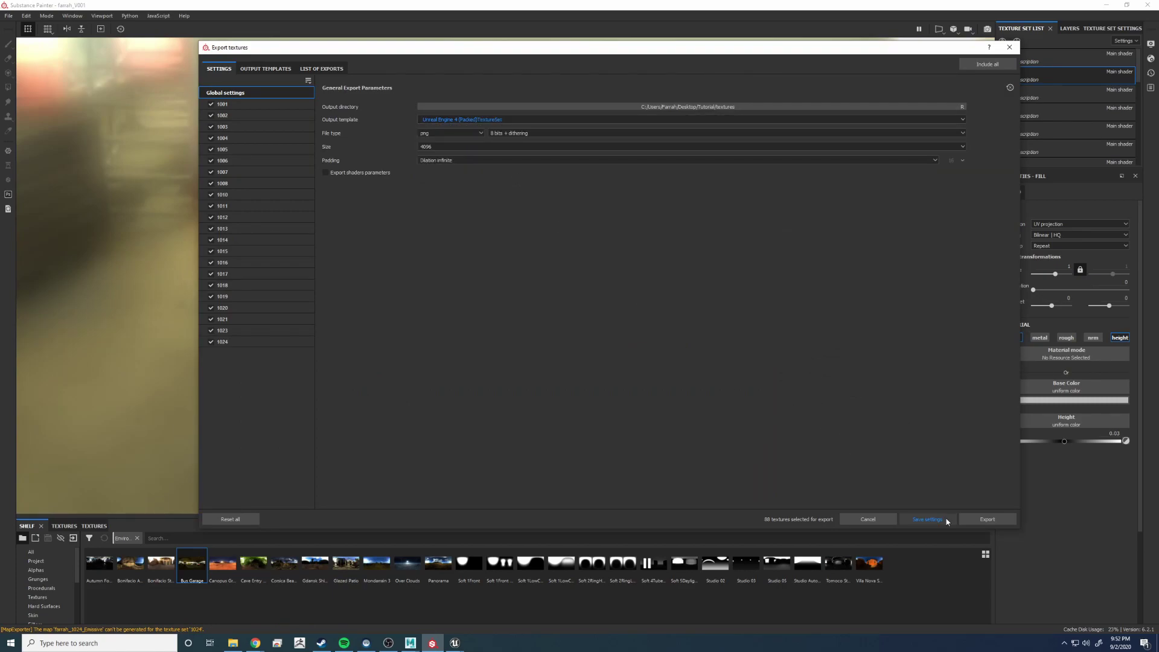
{"action": "left_click", "coordinate": [973, 519]}
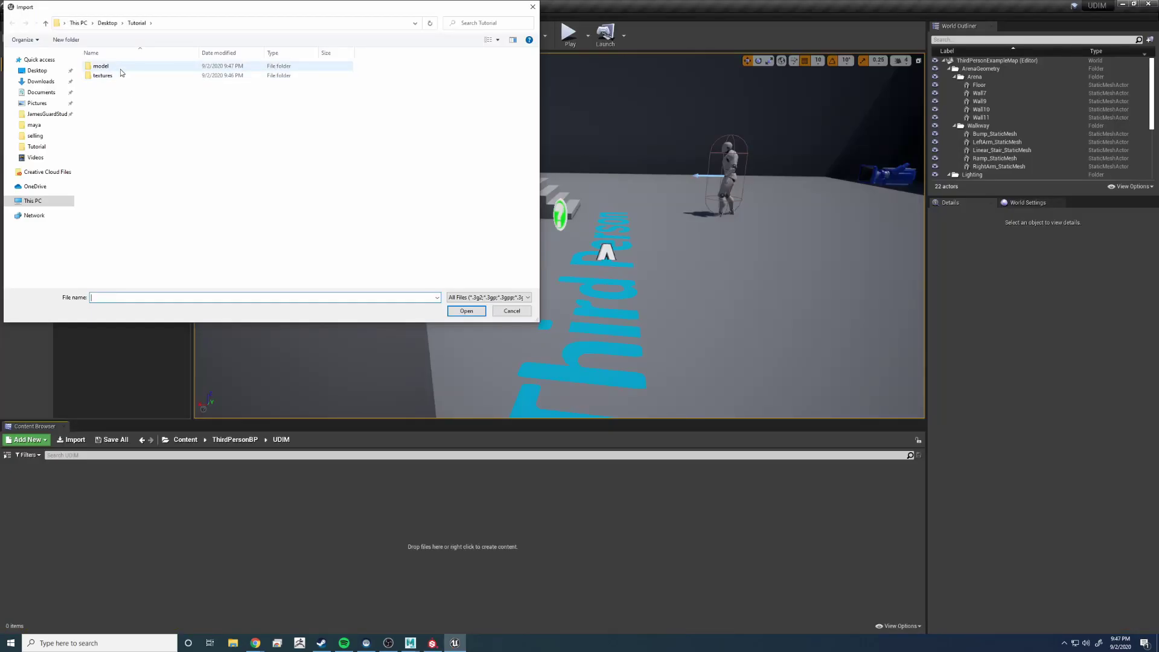
- Switch to Unreal Engine and import the farrah_udim FBX into the UDIM folder as a skeletal mesh with the Create New Materials method
{"action": "double_click", "coordinate": [119, 73]}
{"action": "double_click", "coordinate": [106, 63]}
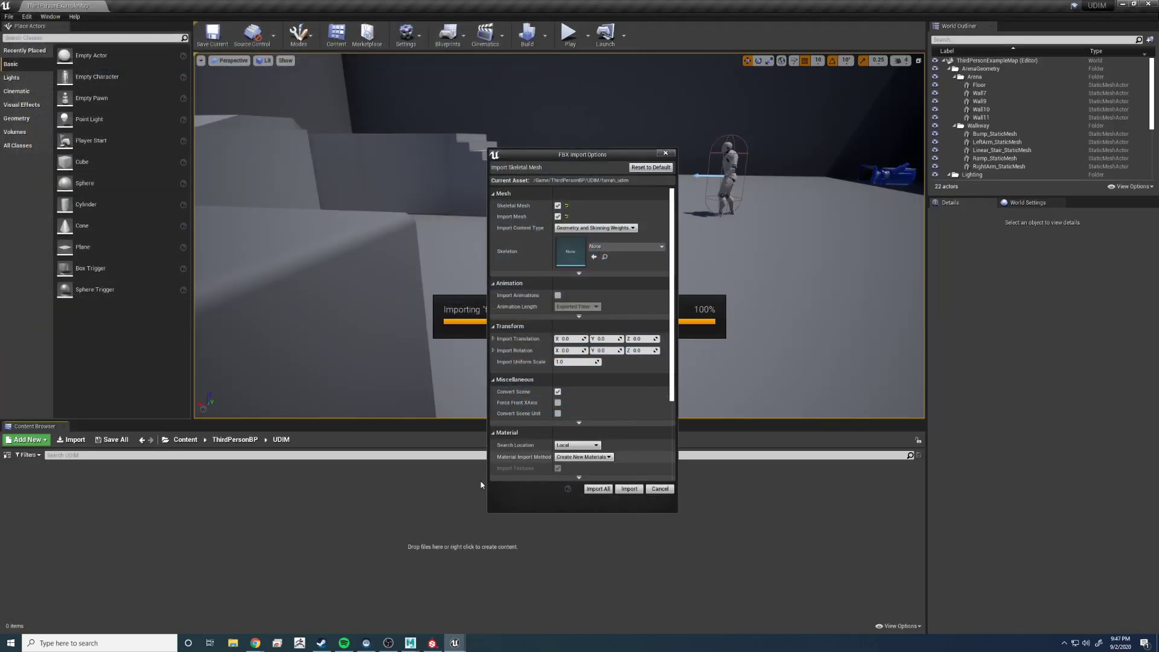
{"action": "scroll", "coordinate": [634, 412], "scroll_direction": "down", "scroll_amount": 3}
{"action": "scroll", "coordinate": [634, 411], "scroll_direction": "down", "scroll_amount": 3}
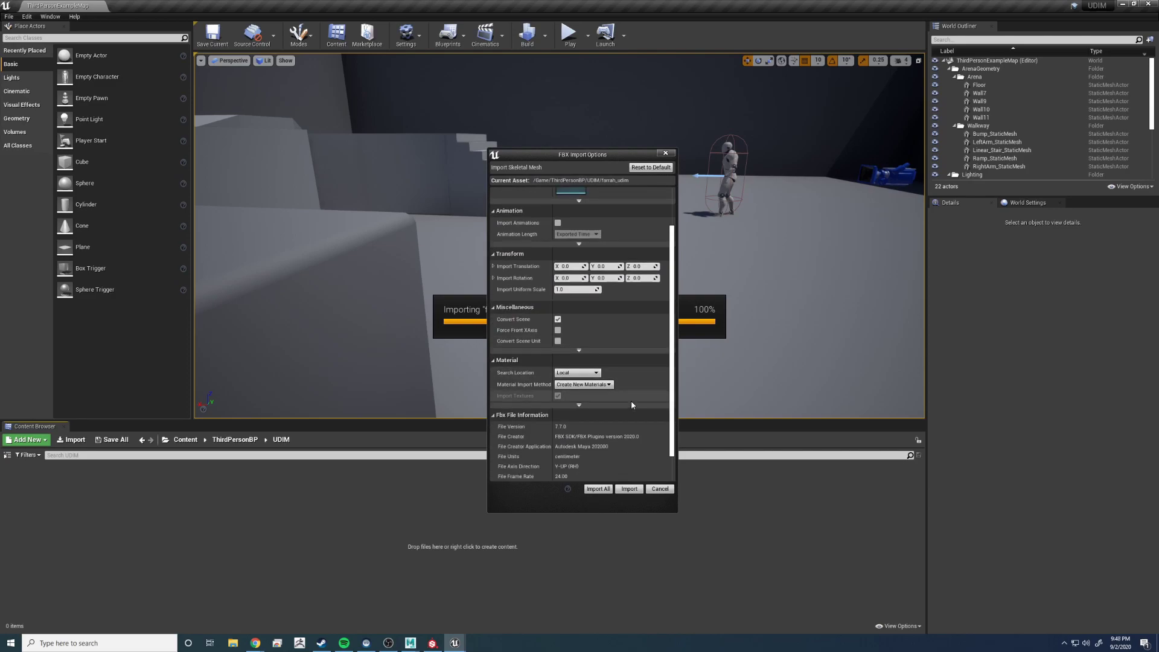
{"action": "left_click", "coordinate": [598, 489]}
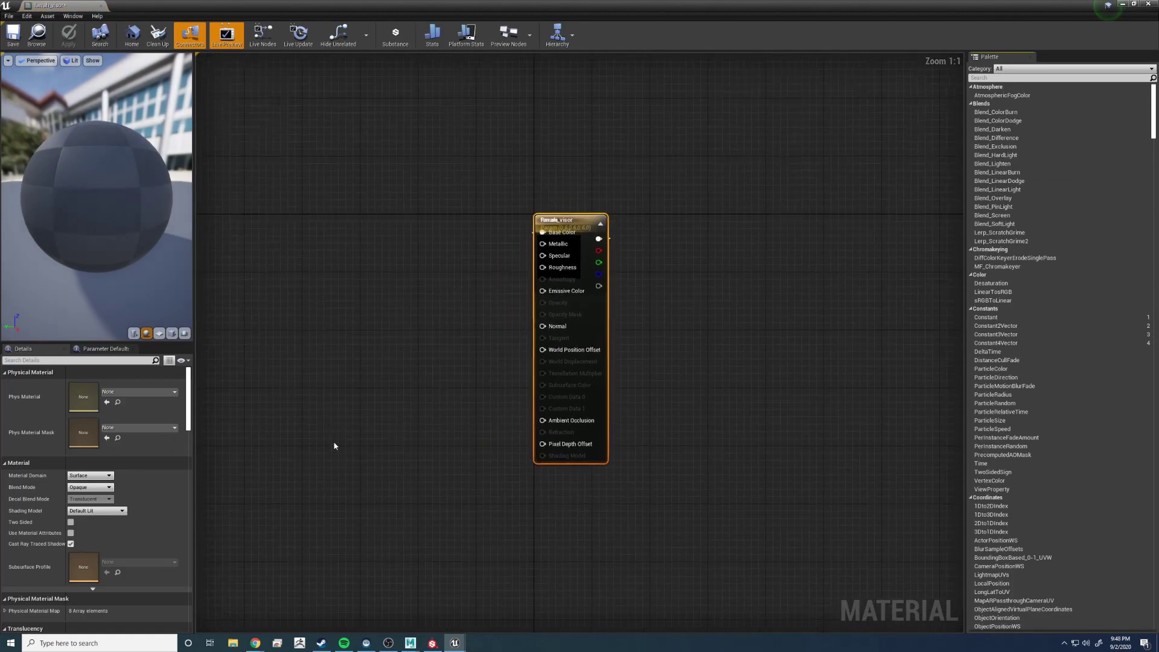
- Move the farrah_visor result node clear of the overlapping Param node in the material graph
{"action": "scroll", "coordinate": [422, 427], "scroll_direction": "down", "scroll_amount": 8}
{"action": "scroll", "coordinate": [460, 397], "scroll_direction": "up", "scroll_amount": 12}
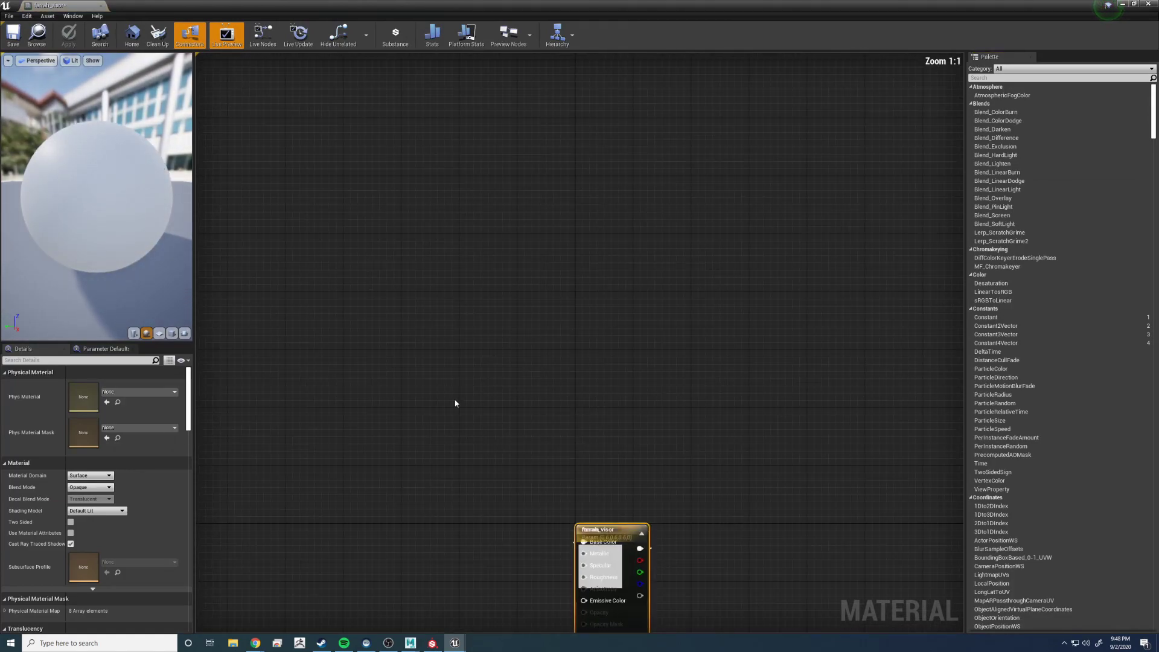
{"action": "right_click_drag", "start_coordinate": [729, 492], "coordinate": [705, 349]}
{"action": "left_click_drag", "start_coordinate": [574, 387], "coordinate": [731, 381]}
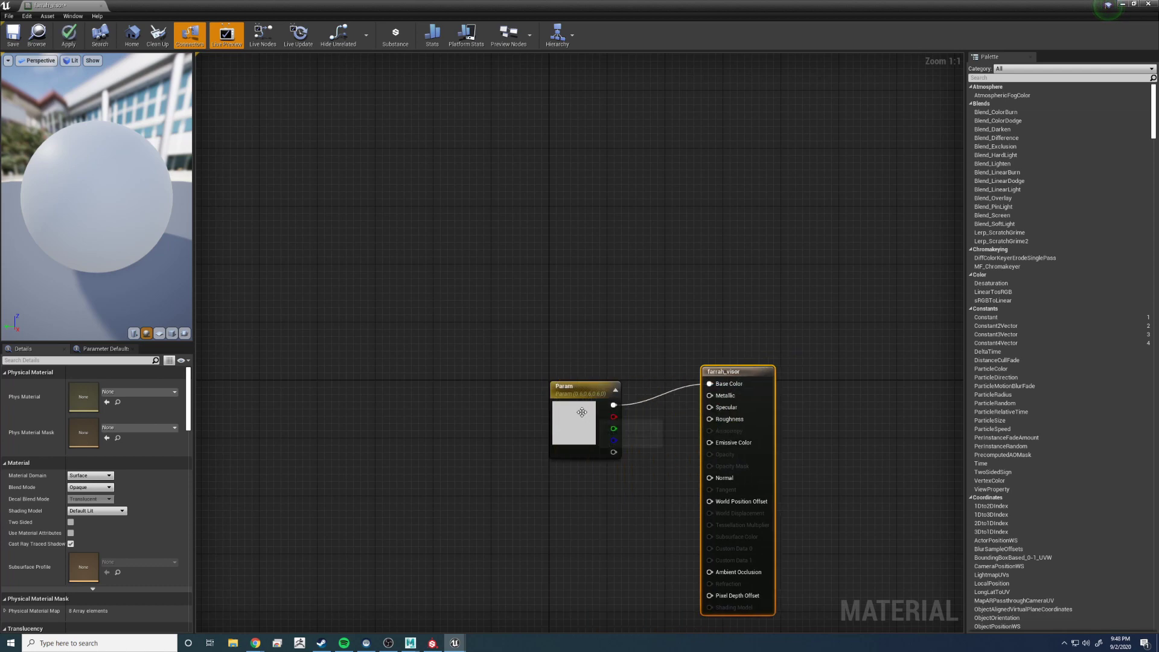
- Change the Param colour feeding Base Color to magenta (R 0.6, G 0, B 0.4044), then save and close the visor material
{"action": "left_click", "coordinate": [582, 422]}
{"action": "left_click", "coordinate": [140, 415]}
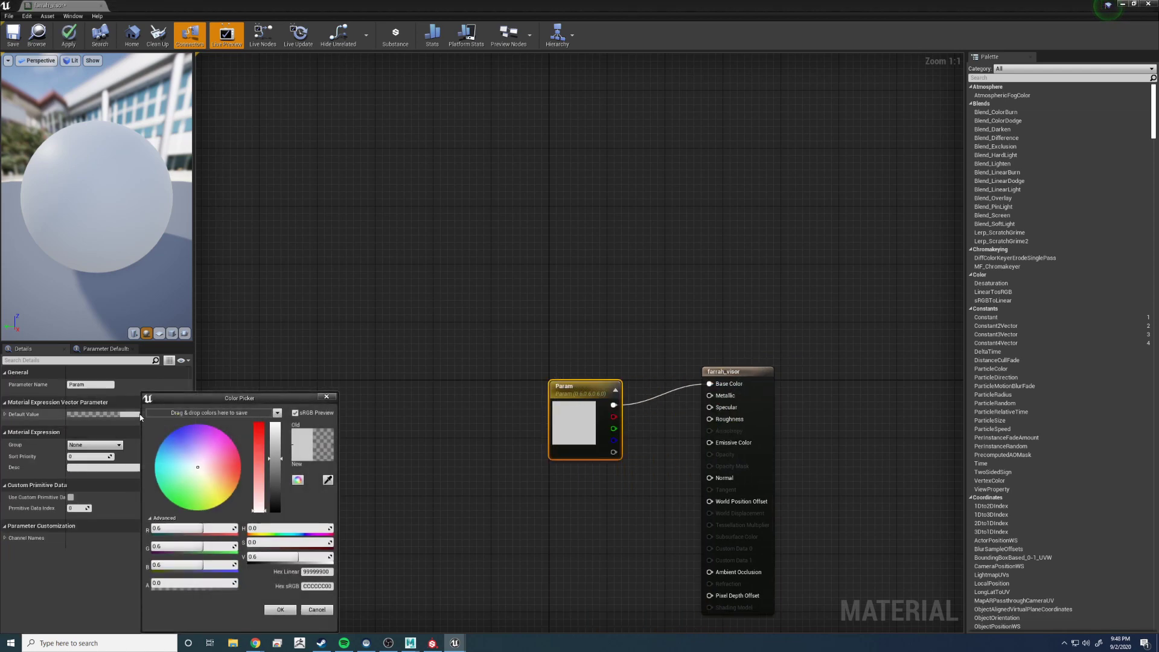
{"action": "left_click_drag", "start_coordinate": [203, 454], "coordinate": [230, 439]}
{"action": "left_click", "coordinate": [468, 267]}
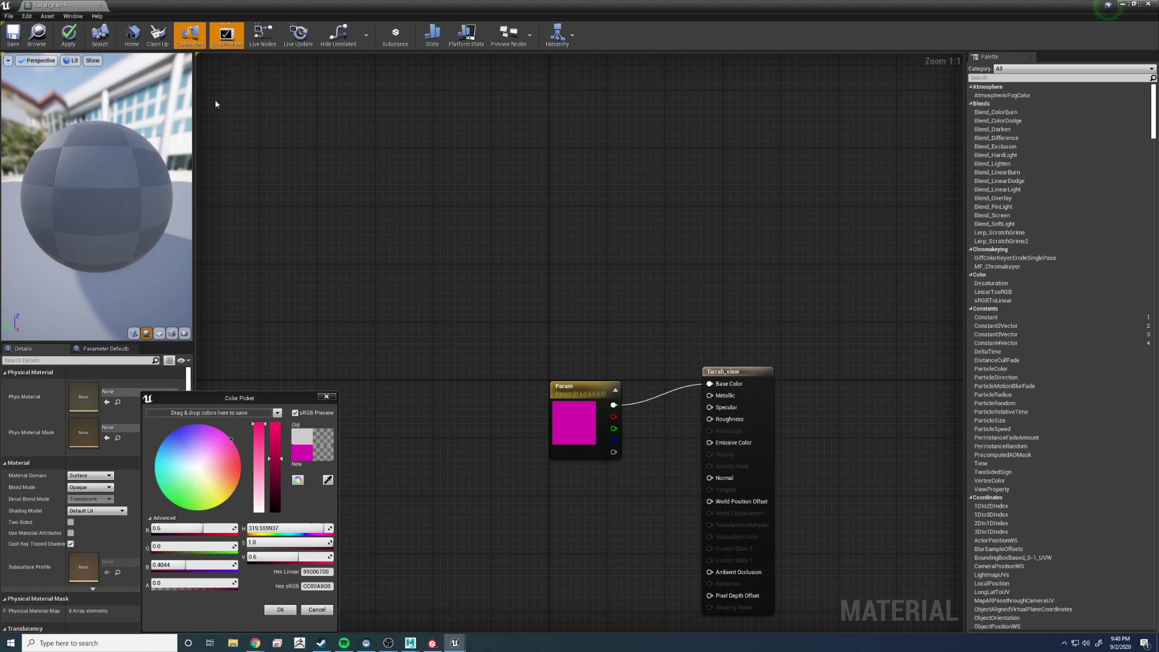
{"action": "left_click", "coordinate": [13, 35]}
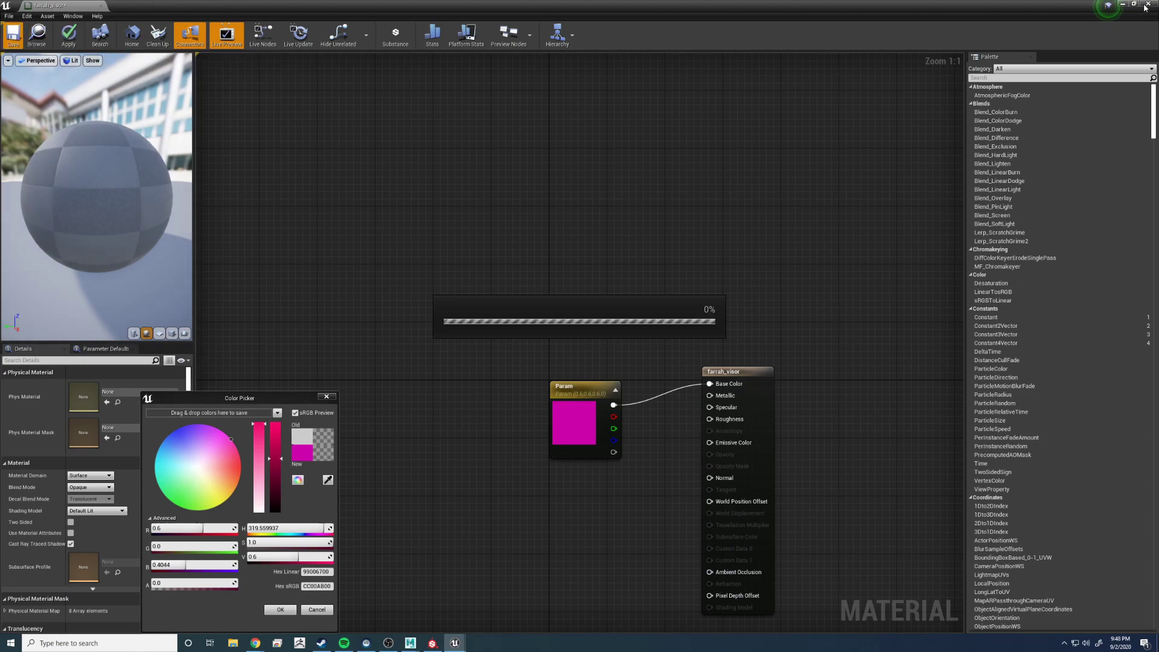
{"action": "left_click", "coordinate": [1148, 5]}
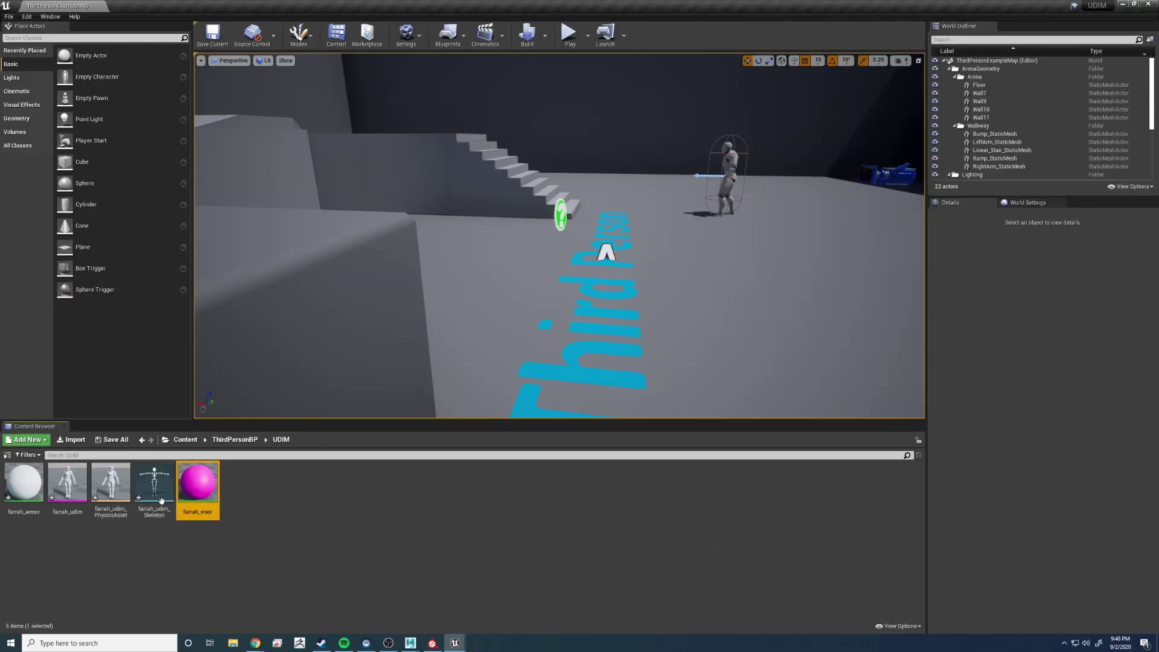
- Place the farrah_udim skeletal mesh in the level on the floor over the Third Person text
{"action": "left_click_drag", "start_coordinate": [537, 291], "coordinate": [597, 350]}
{"action": "right_click_drag", "start_coordinate": [598, 350], "coordinate": [698, 340]}
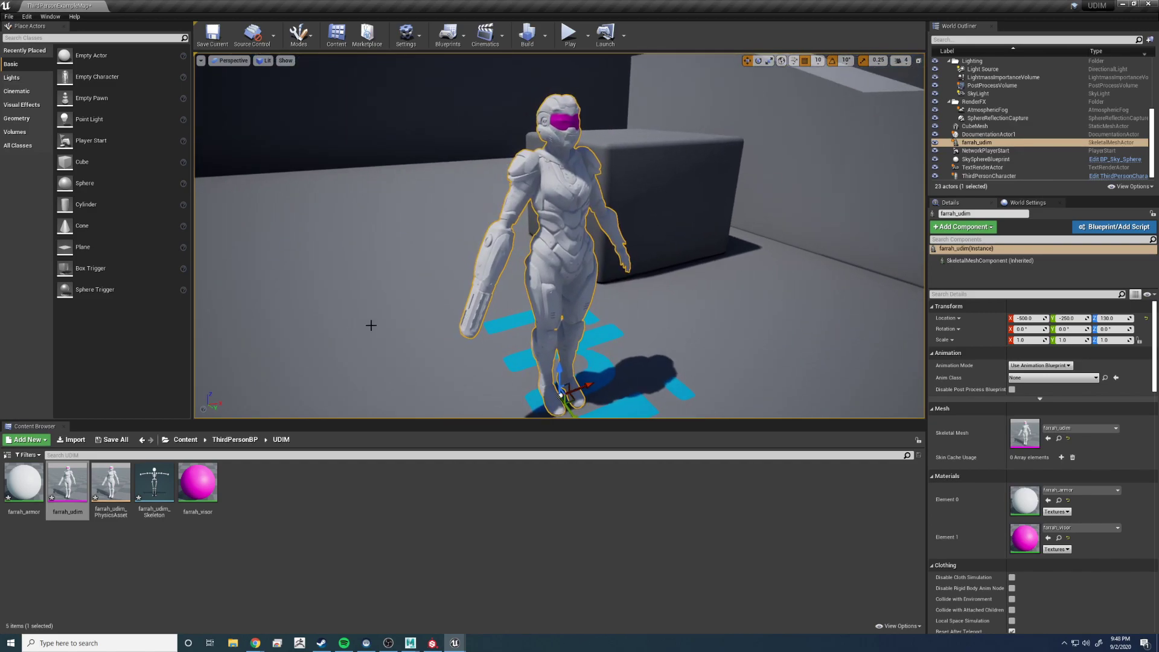
- Create a folder named Textures inside the UDIM folder and open it
{"action": "left_click", "coordinate": [313, 538]}
{"action": "right_click", "coordinate": [313, 495]}
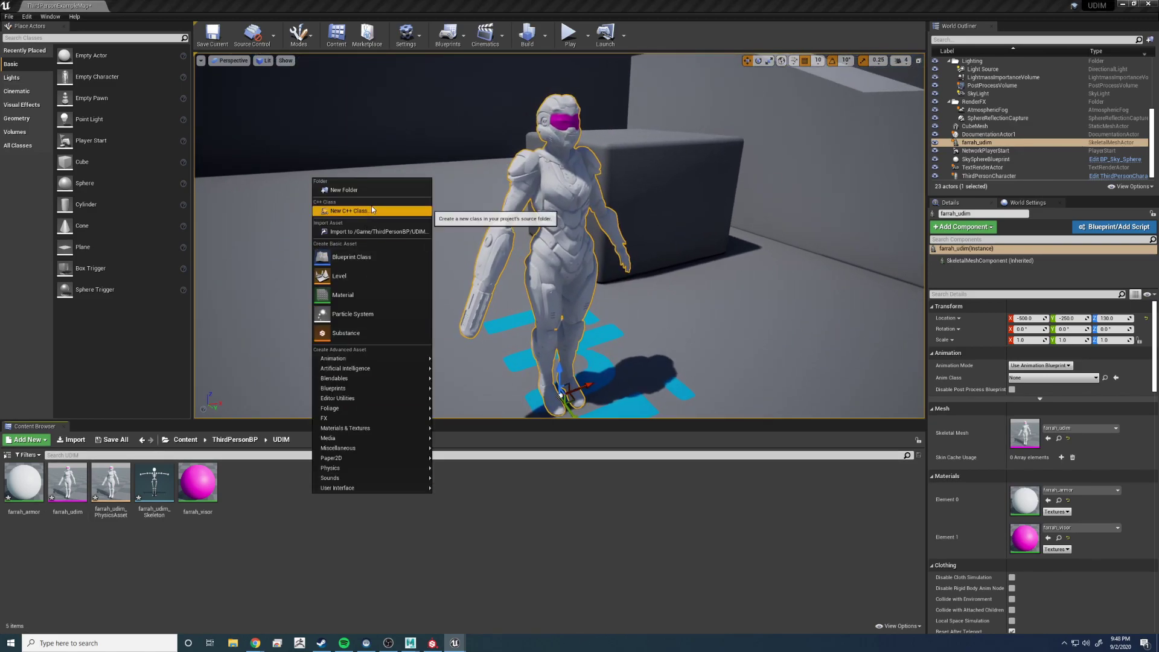
{"action": "left_click", "coordinate": [373, 191]}
{"action": "type", "text": "Textures"}
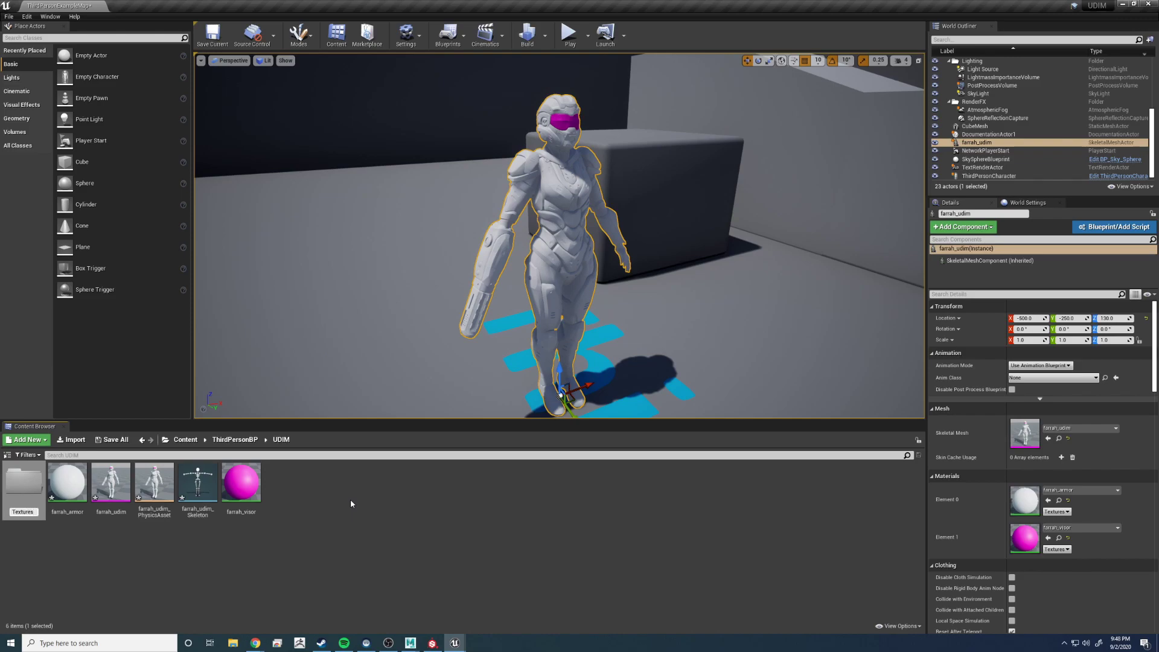
{"action": "key", "text": "Return"}
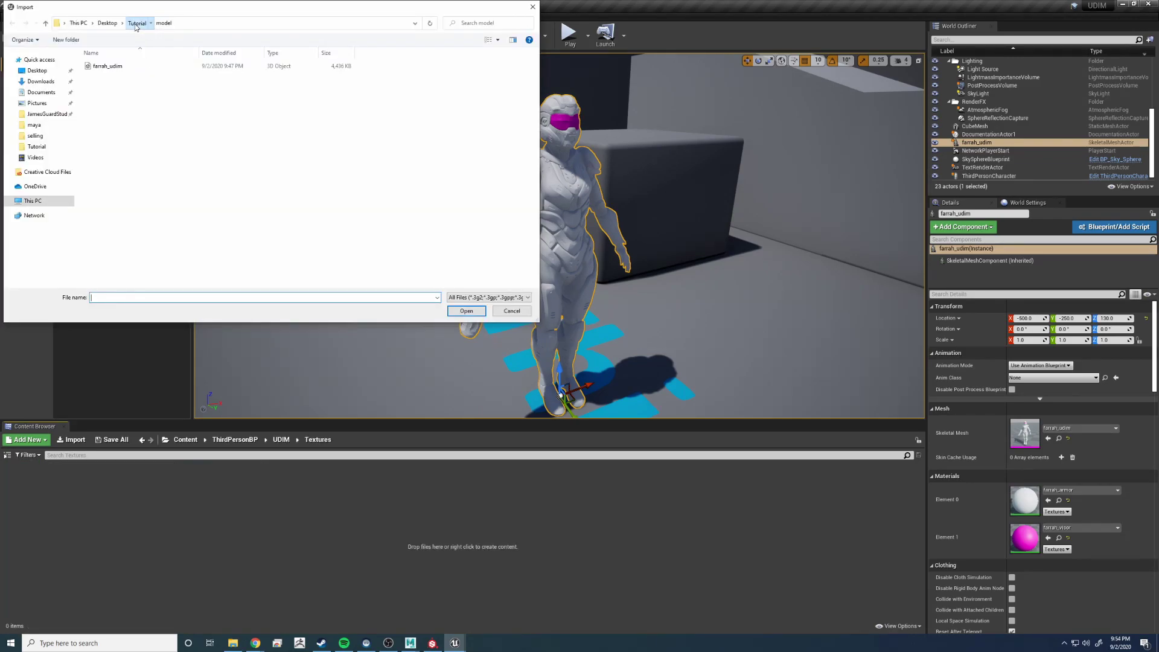
- Import farrah_BaseColor_1001, farrah_Normal_1001 and farrah_OcclusionRoughnessMetallic_1001 from Desktop > Tutorial > textures into the Textures folder
{"action": "left_click", "coordinate": [137, 24]}
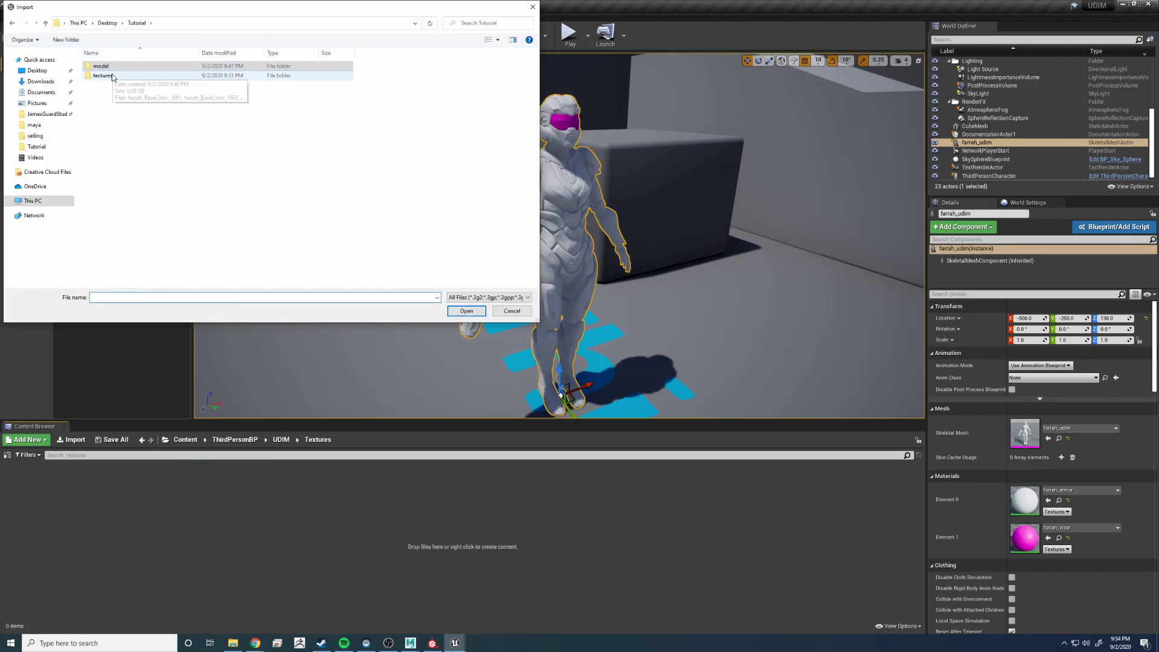
{"action": "double_click", "coordinate": [121, 76]}
{"action": "left_click", "coordinate": [146, 66]}
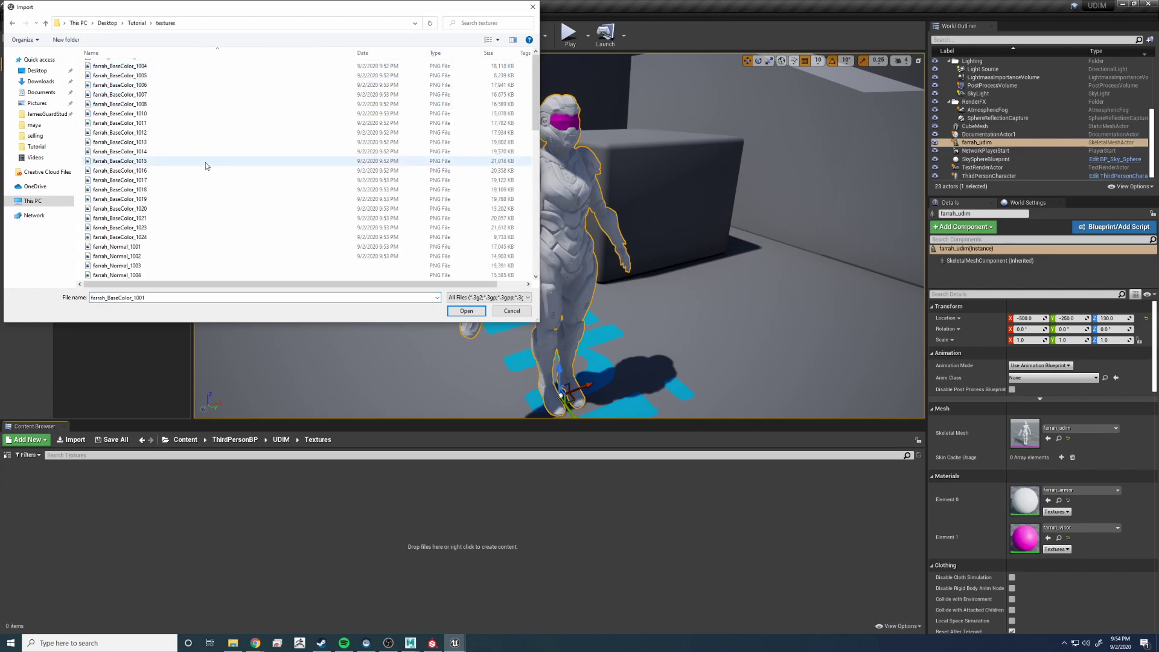
{"action": "scroll", "coordinate": [151, 220], "scroll_direction": "down", "scroll_amount": 2}
{"action": "left_click", "coordinate": [161, 217], "text": "ctrl"}
{"action": "scroll", "coordinate": [190, 211], "scroll_direction": "down", "scroll_amount": 5}
{"action": "scroll", "coordinate": [190, 211], "scroll_direction": "down", "scroll_amount": 6}
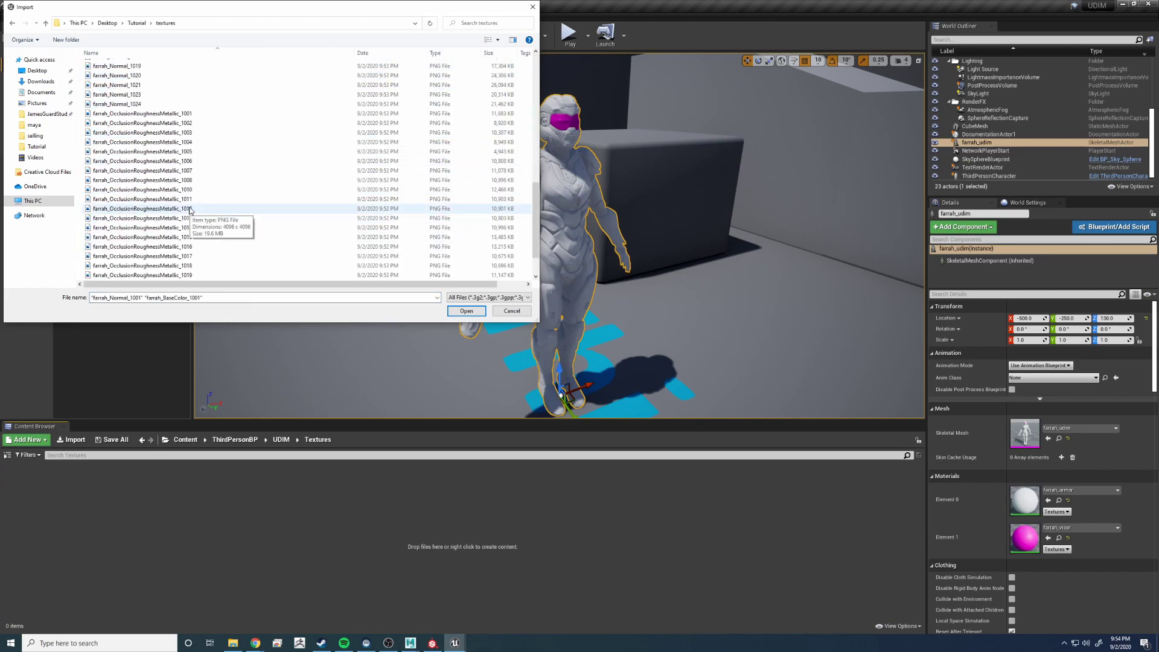
{"action": "left_click", "coordinate": [187, 116], "text": "ctrl"}
{"action": "scroll", "coordinate": [188, 119], "scroll_direction": "down", "scroll_amount": 2}
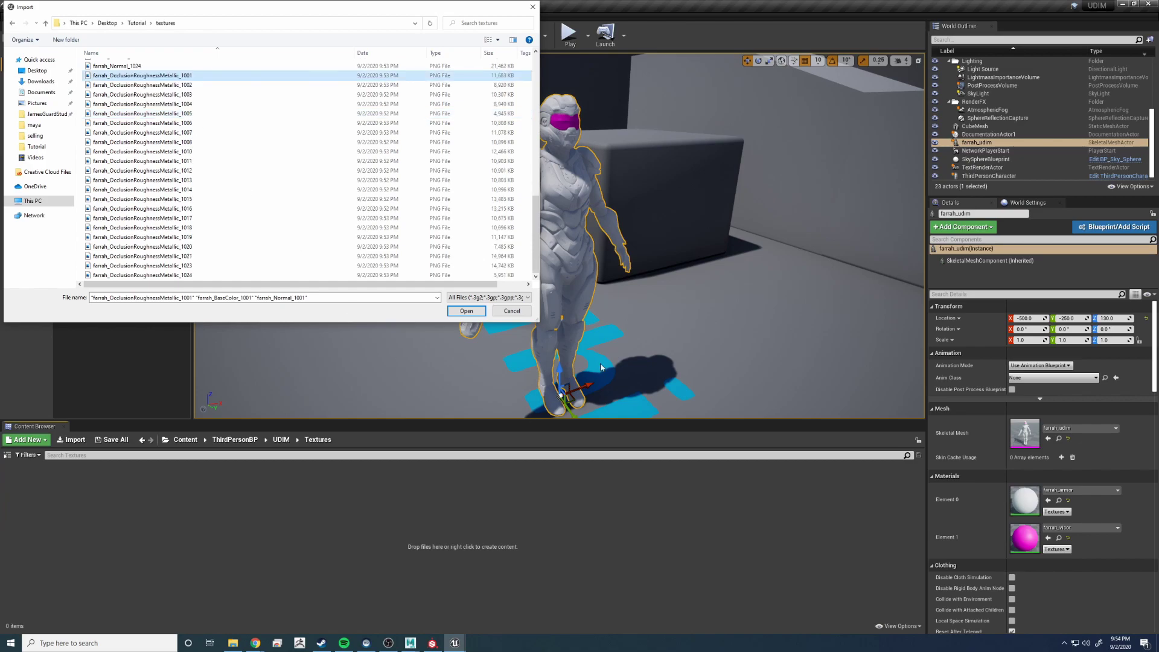
{"action": "left_click", "coordinate": [464, 311]}
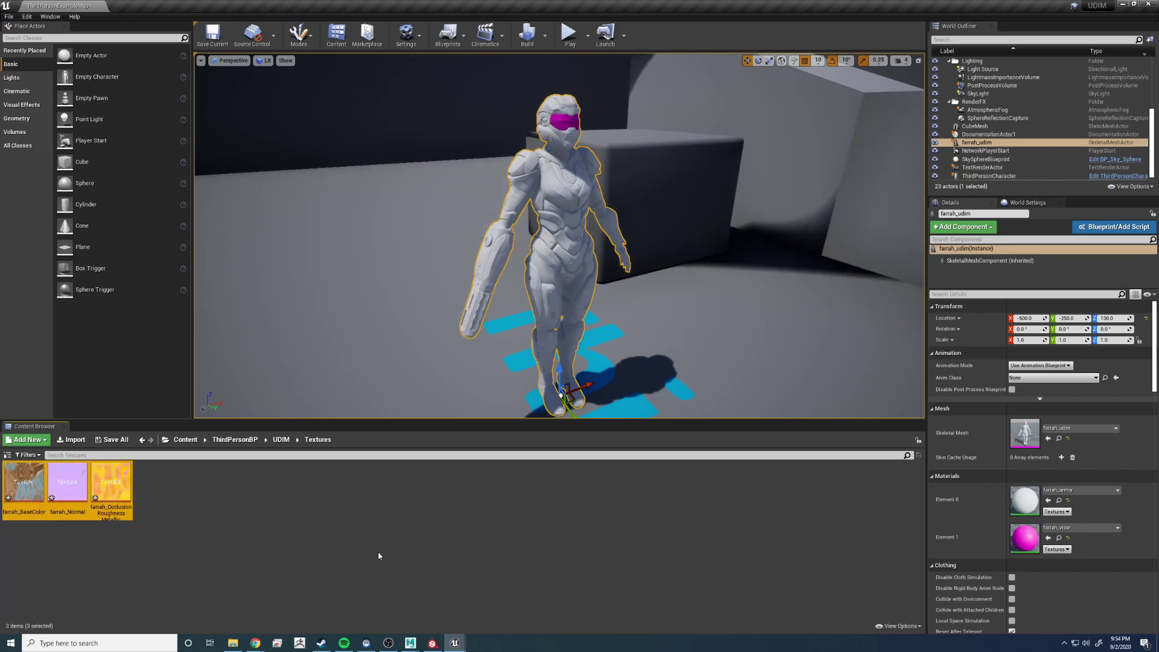
- Check the details of the three imported textures, then save all unsaved levels and assets
{"action": "left_click", "coordinate": [352, 504]}
{"action": "mouse_move", "coordinate": [26, 486]}
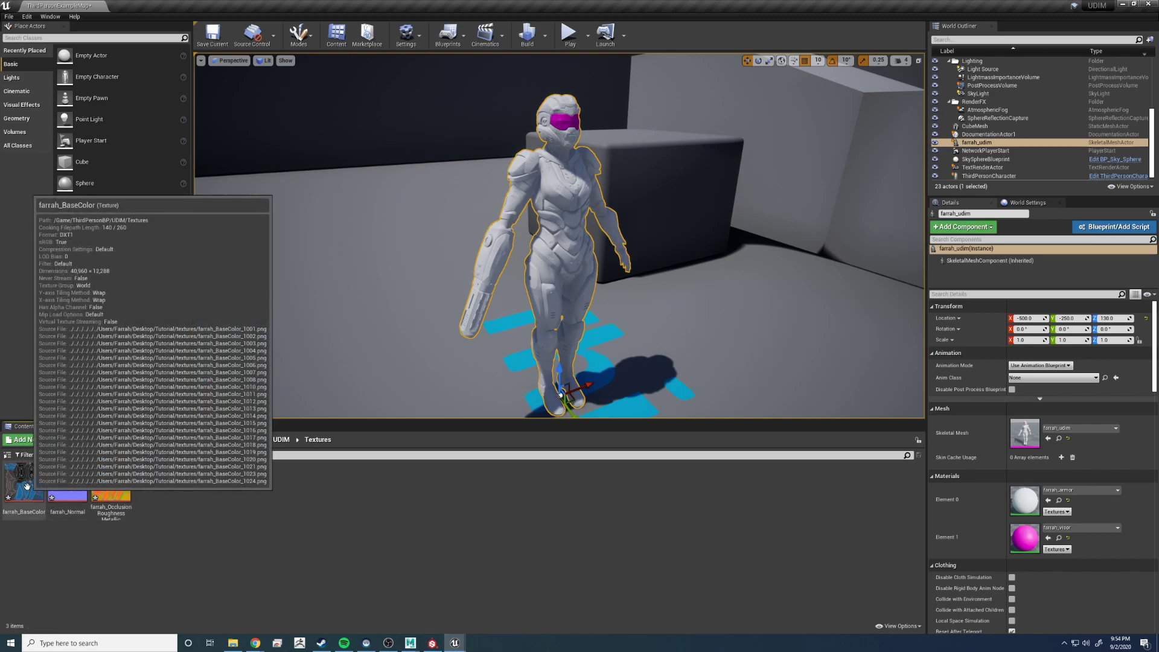
{"action": "mouse_move", "coordinate": [59, 493]}
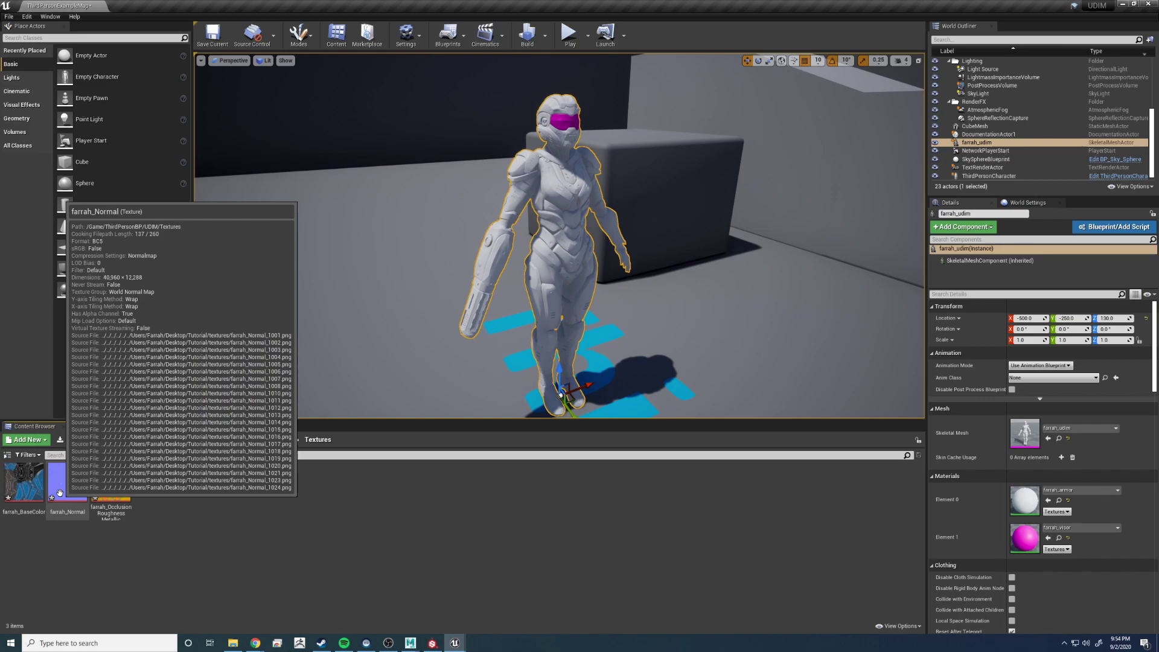
{"action": "mouse_move", "coordinate": [110, 472]}
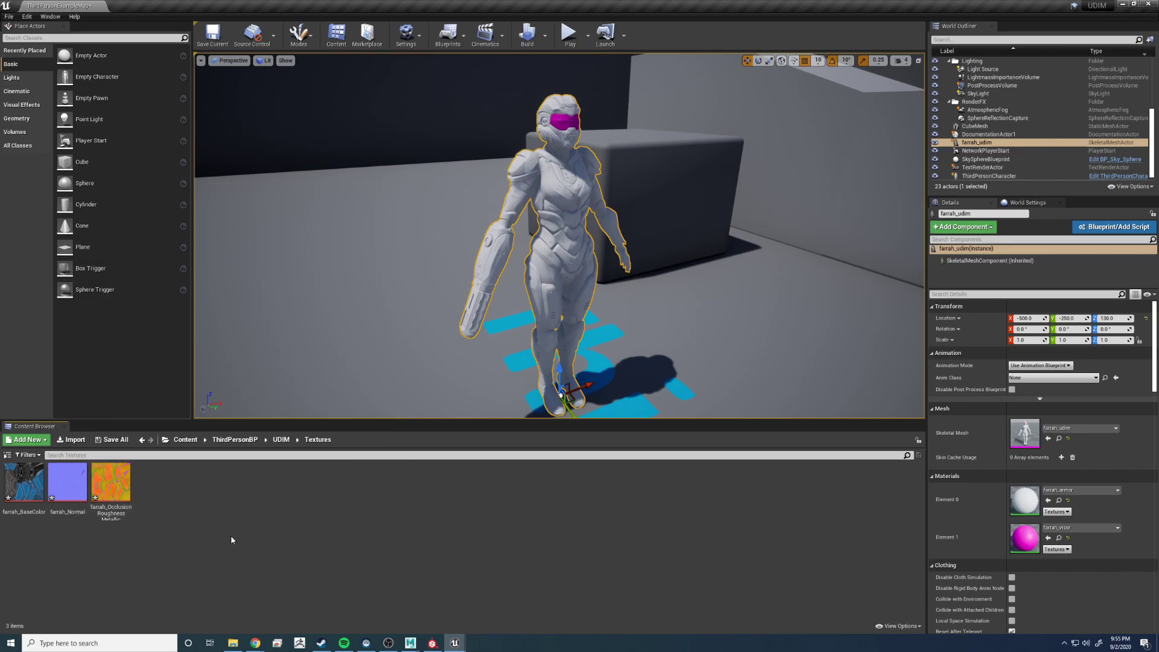
{"action": "left_click", "coordinate": [3, 18]}
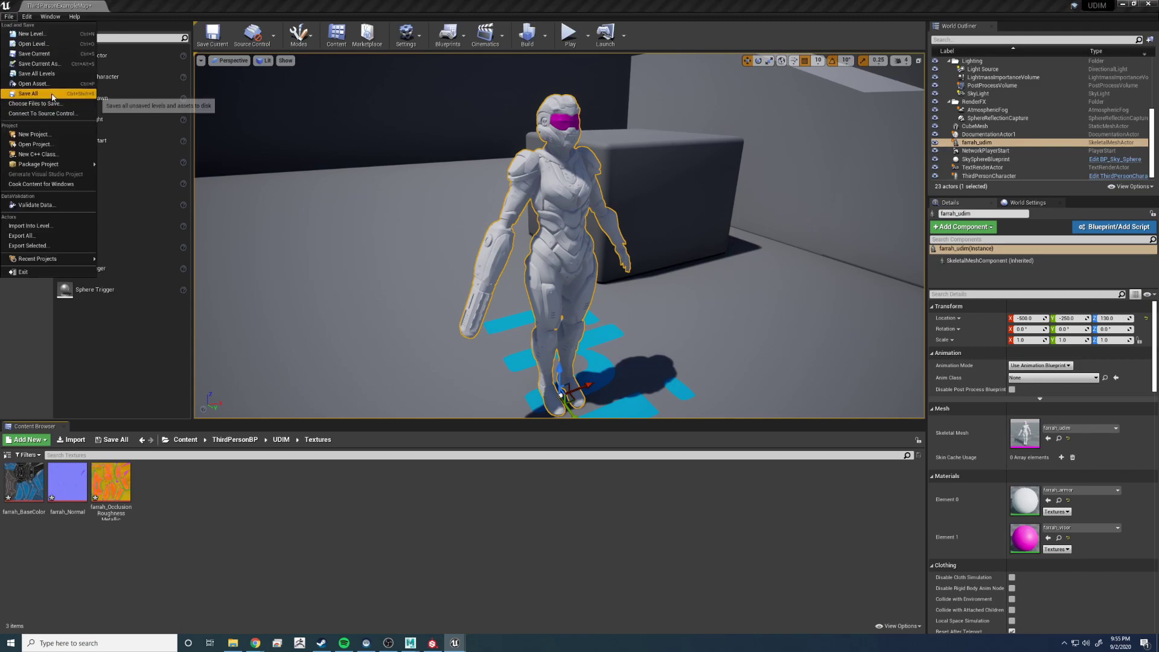
{"action": "left_click", "coordinate": [36, 95]}
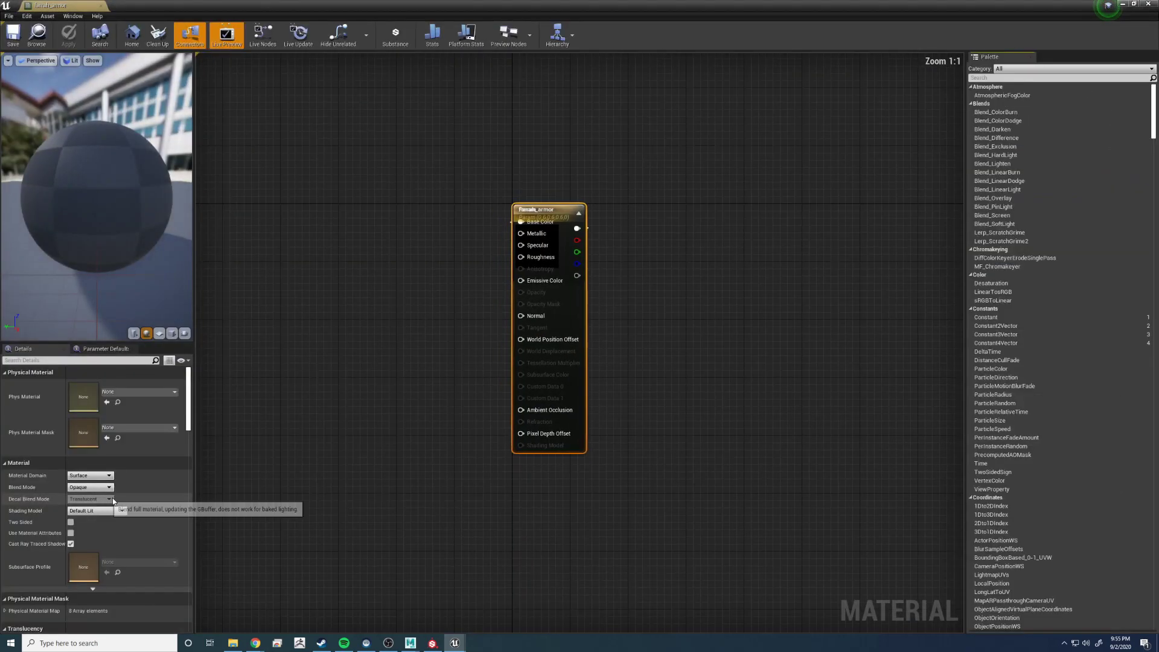
- Resize and move the farrah_armor material window so the project assets are reachable, and open the Textures folder
{"action": "left_click_drag", "start_coordinate": [675, 5], "coordinate": [619, 132]}
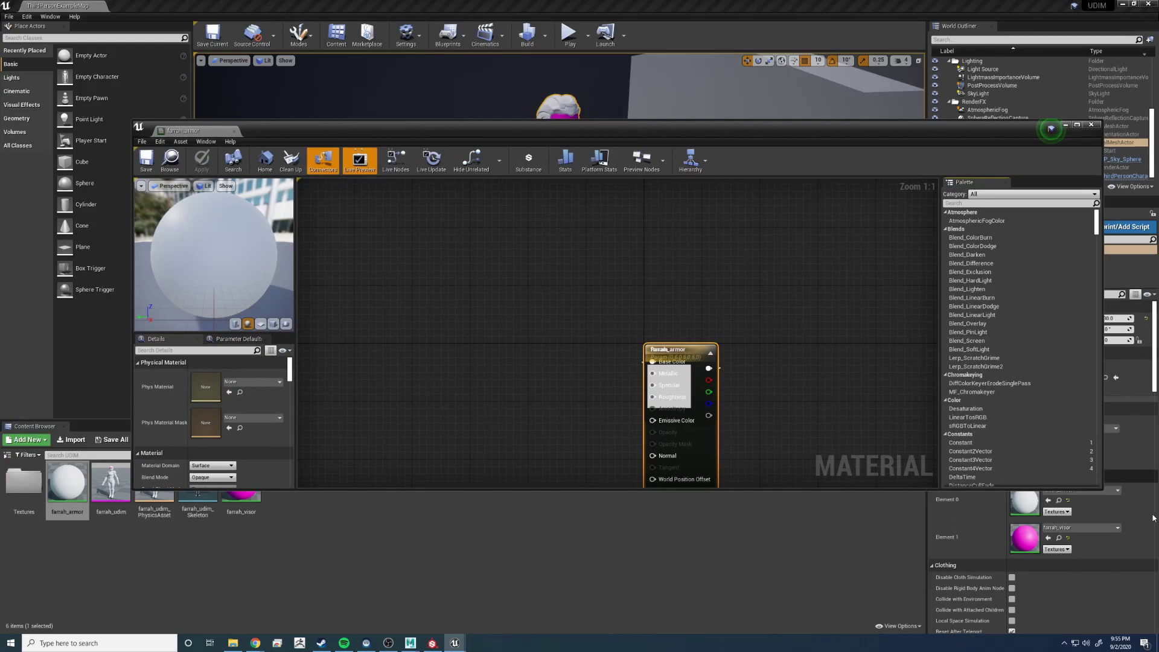
{"action": "left_click_drag", "start_coordinate": [1102, 491], "coordinate": [775, 621]}
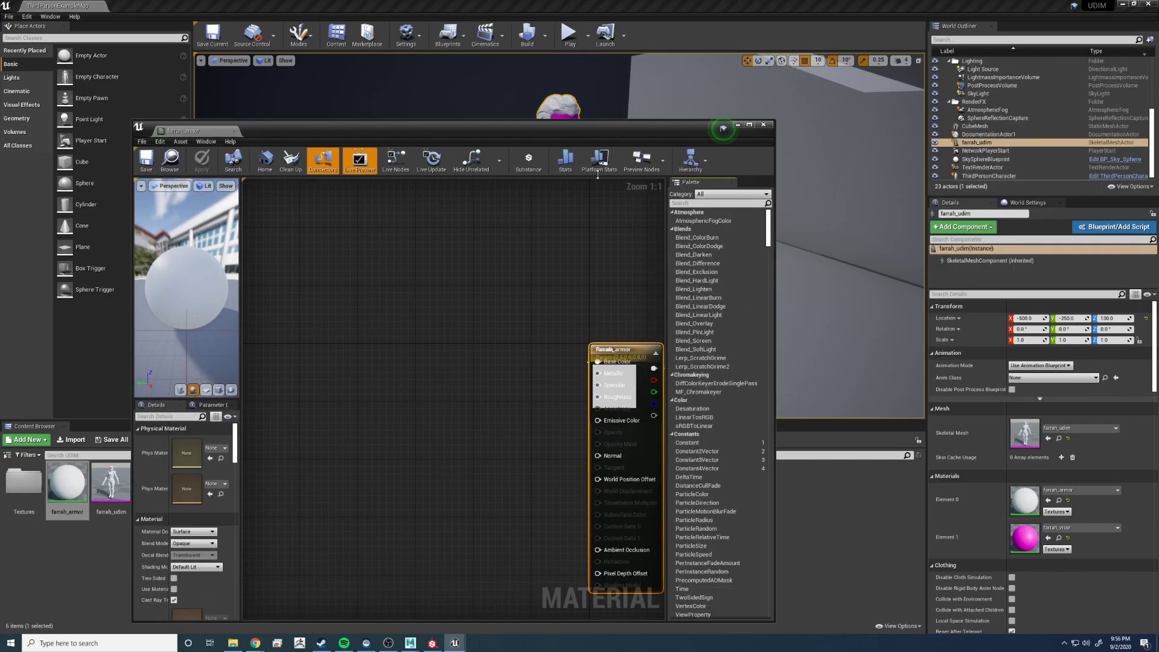
{"action": "left_click_drag", "start_coordinate": [595, 130], "coordinate": [793, 82]}
{"action": "double_click", "coordinate": [24, 482]}
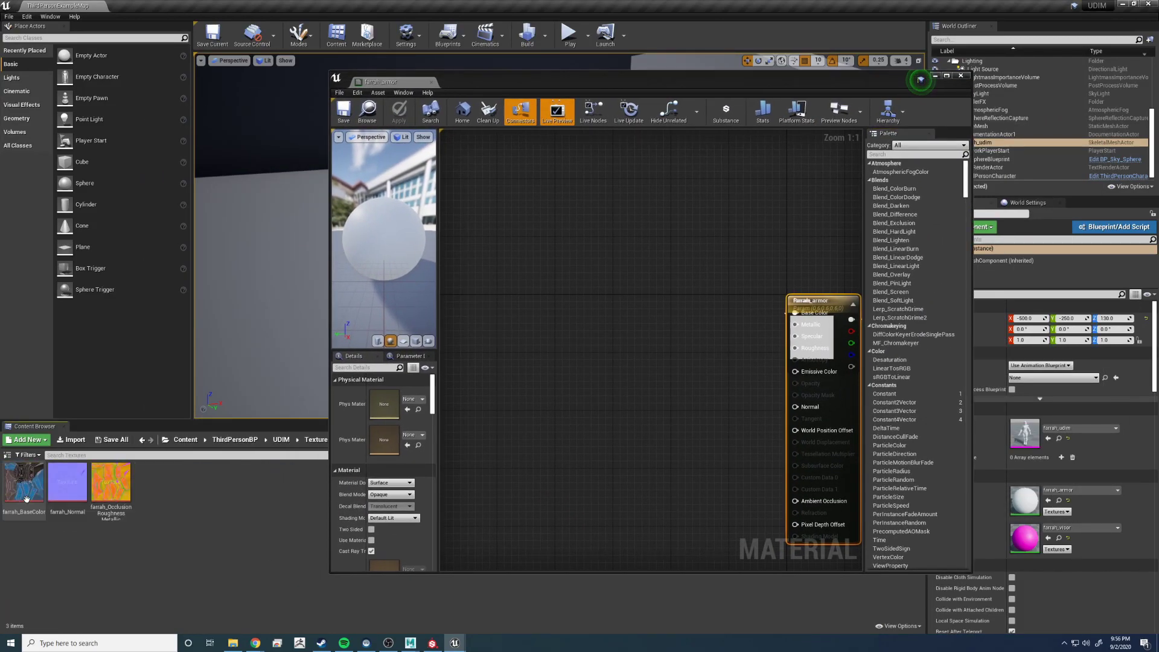
- Add the farrah_BaseColor texture to the armor material, delete the Param node, and connect the texture's RGB output to Base Color
{"action": "left_click_drag", "start_coordinate": [28, 485], "coordinate": [621, 333]}
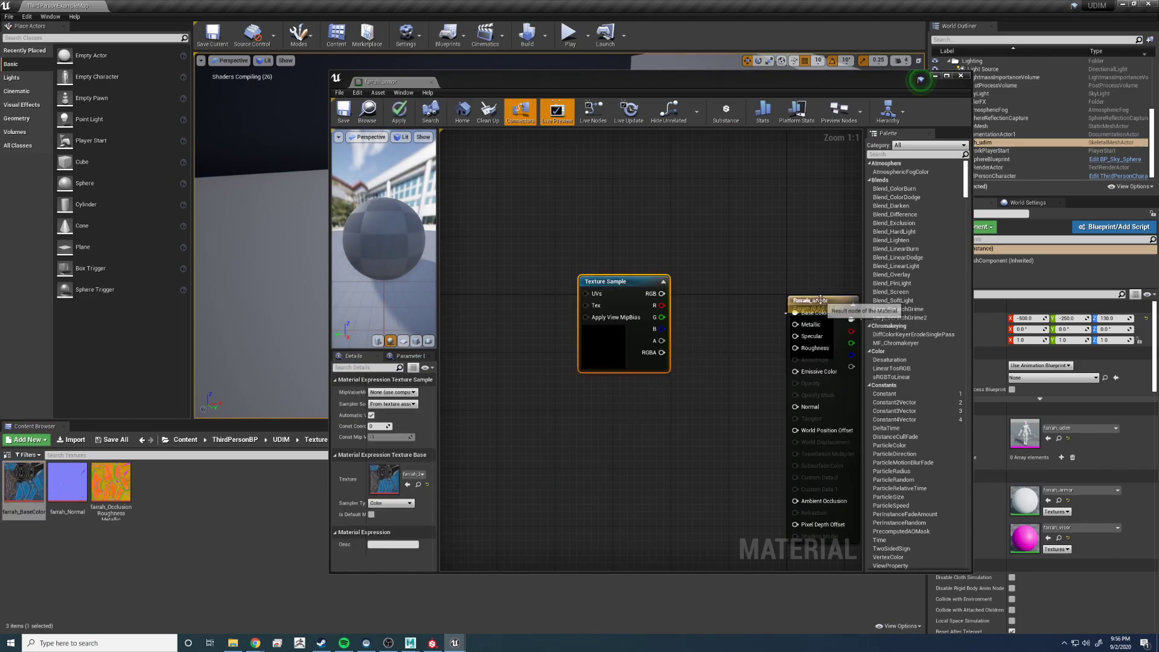
{"action": "left_click_drag", "start_coordinate": [820, 298], "coordinate": [737, 216]}
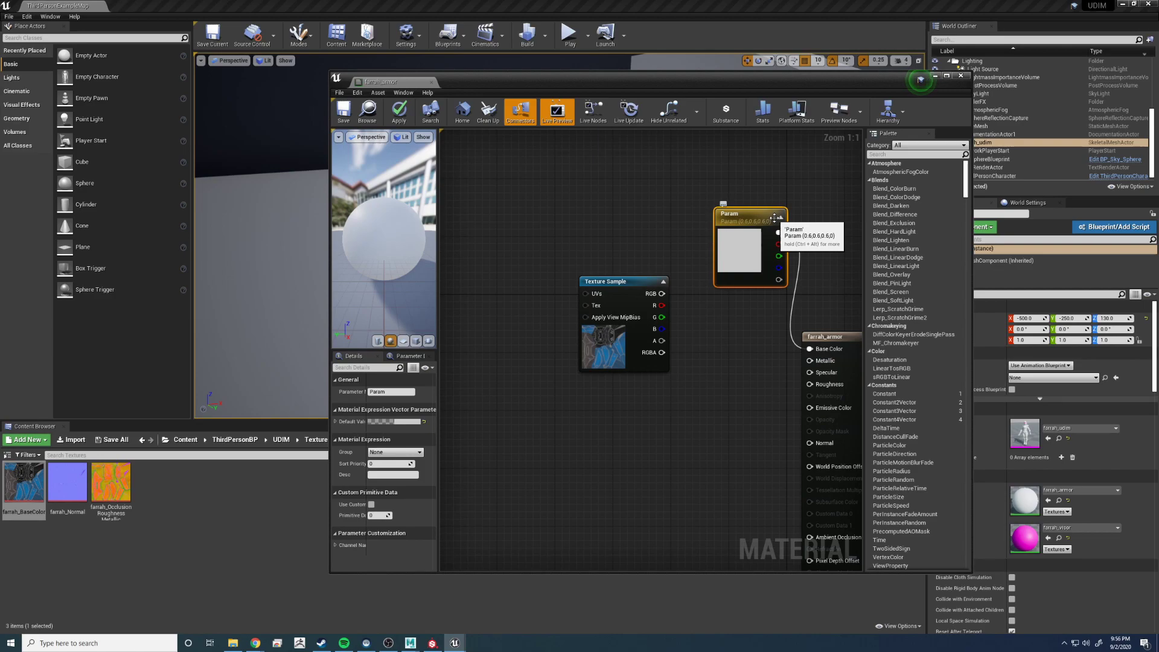
{"action": "key", "text": "Delete"}
{"action": "left_click_drag", "start_coordinate": [662, 293], "coordinate": [813, 350]}
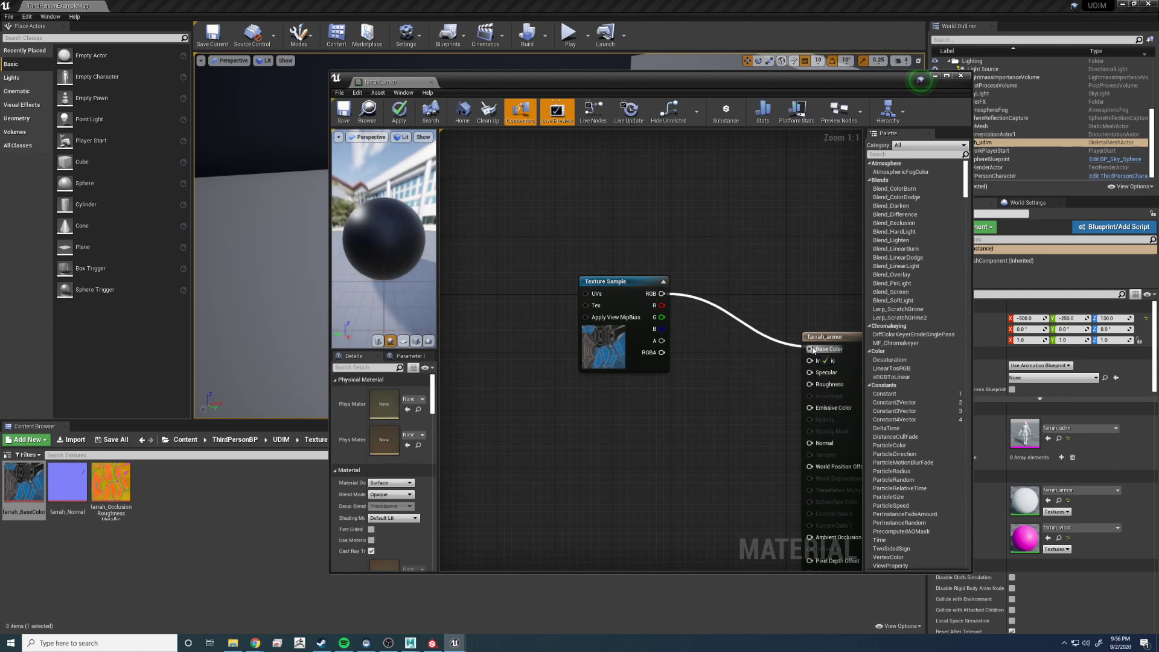
- Add the farrah_Normal texture to the graph, connect its RGB output to Normal, and position the node lower in the graph
{"action": "left_click_drag", "start_coordinate": [67, 483], "coordinate": [604, 477]}
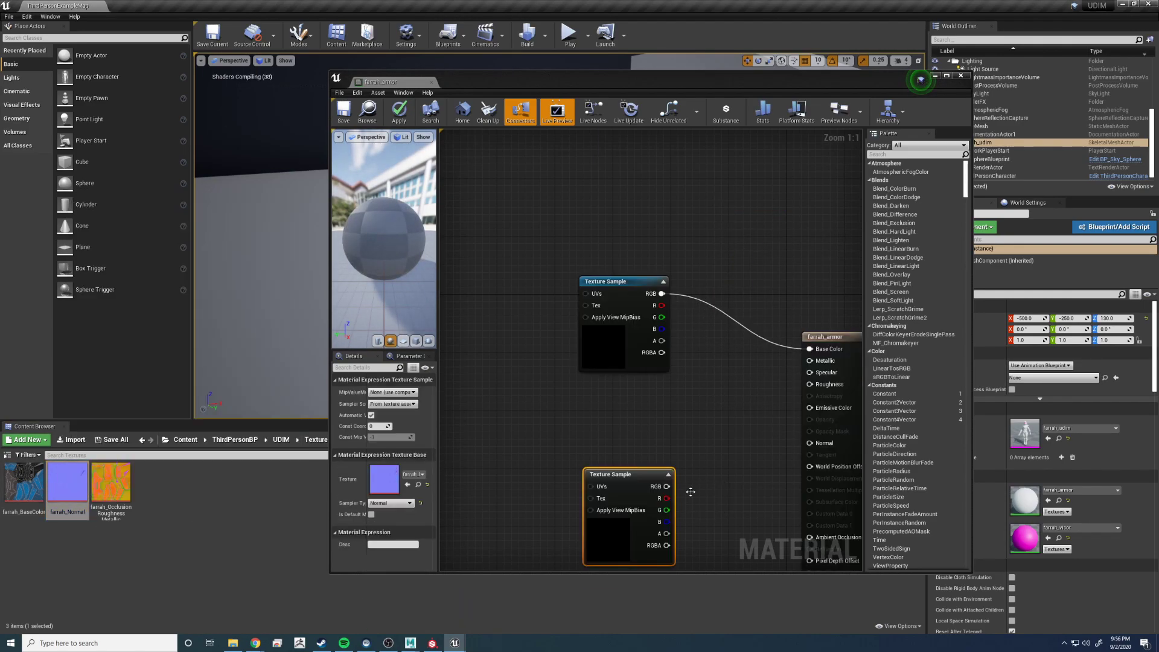
{"action": "right_click_drag", "start_coordinate": [709, 454], "coordinate": [586, 366]}
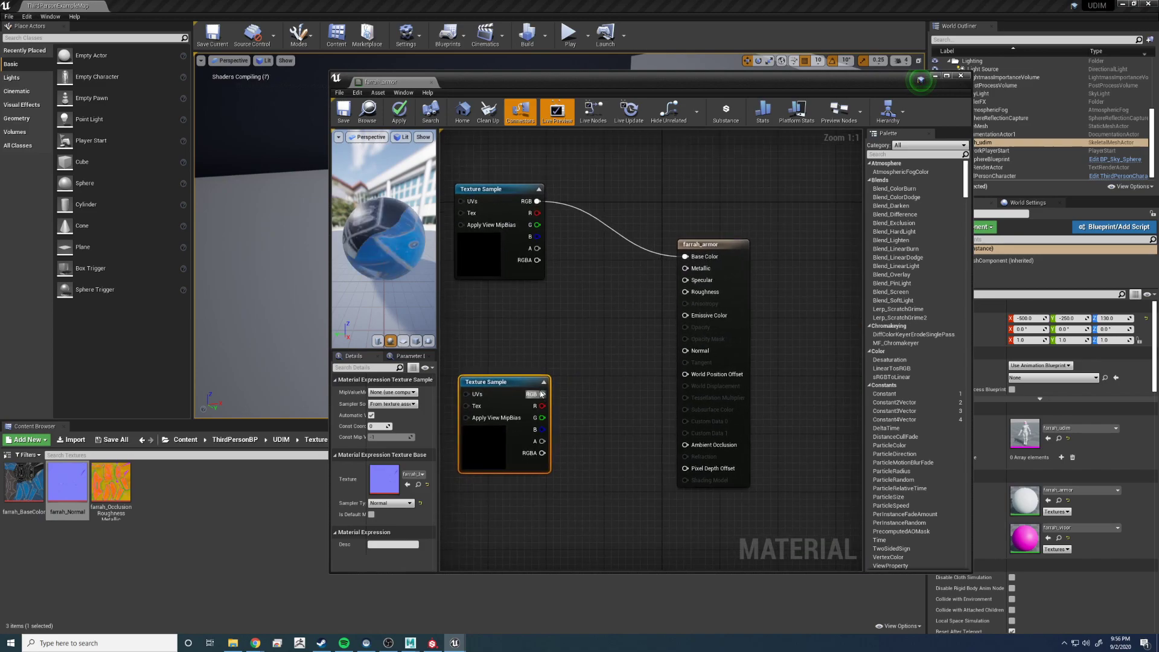
{"action": "left_click_drag", "start_coordinate": [542, 394], "coordinate": [685, 351]}
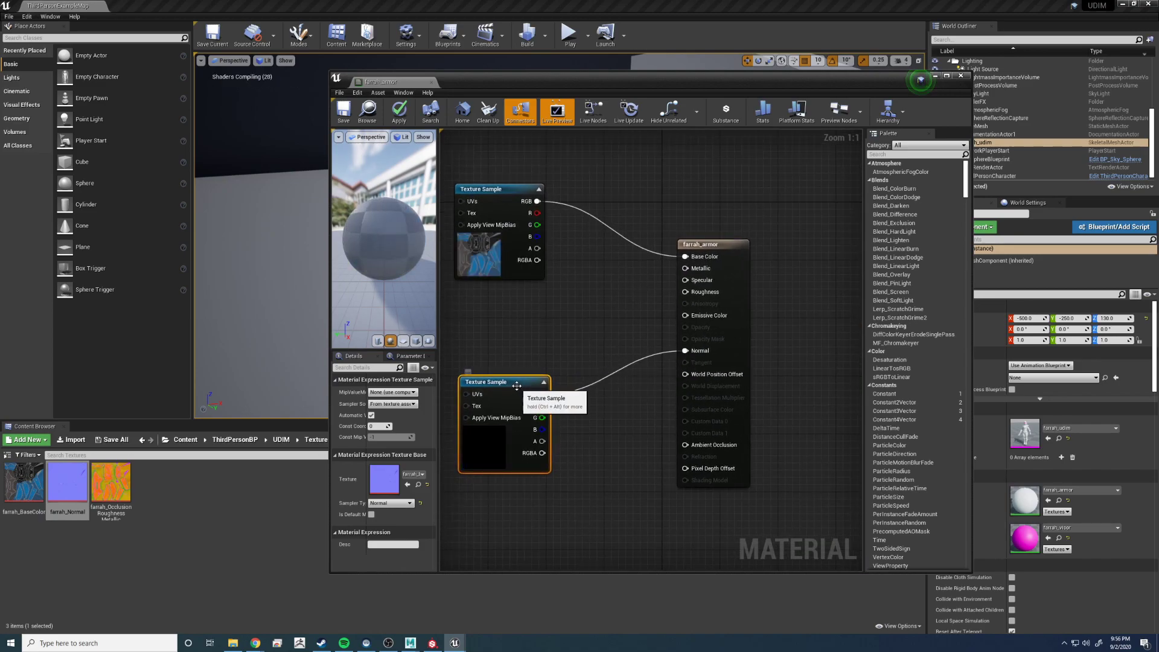
{"action": "left_click_drag", "start_coordinate": [510, 395], "coordinate": [489, 505]}
- Add the farrah_OcclusionRoughnessMetallic texture to the armor material, review the texture's sRGB setting, and close the editor window
{"action": "left_click_drag", "start_coordinate": [111, 482], "coordinate": [477, 313]}
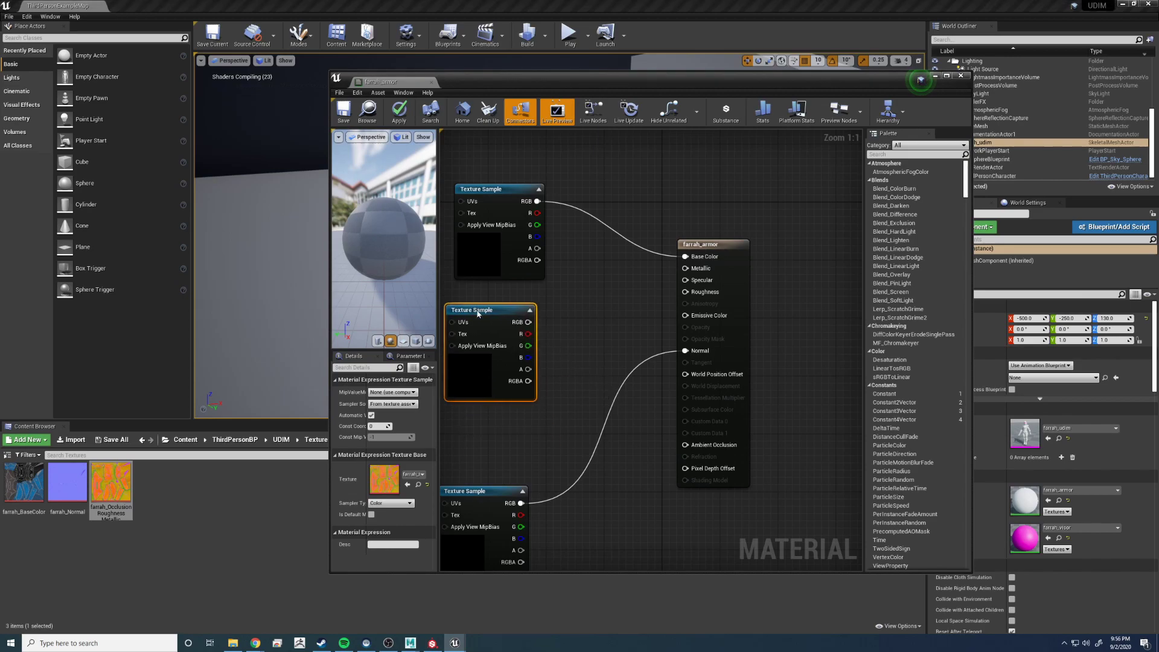
{"action": "double_click", "coordinate": [111, 483]}
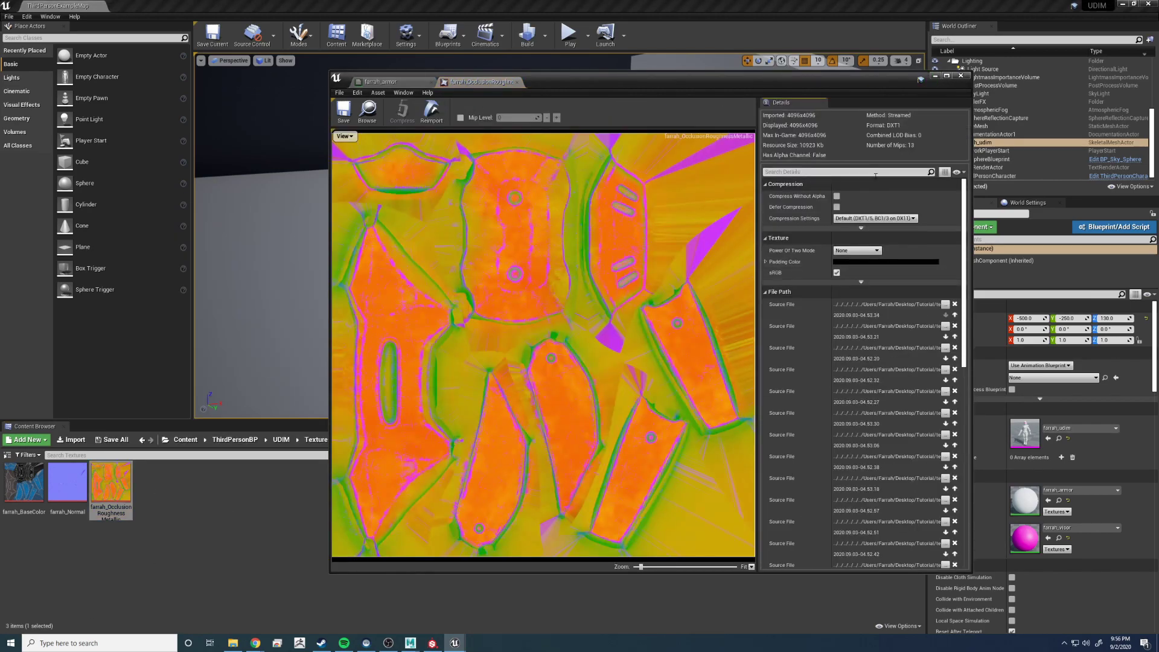
{"action": "left_click", "coordinate": [837, 272]}
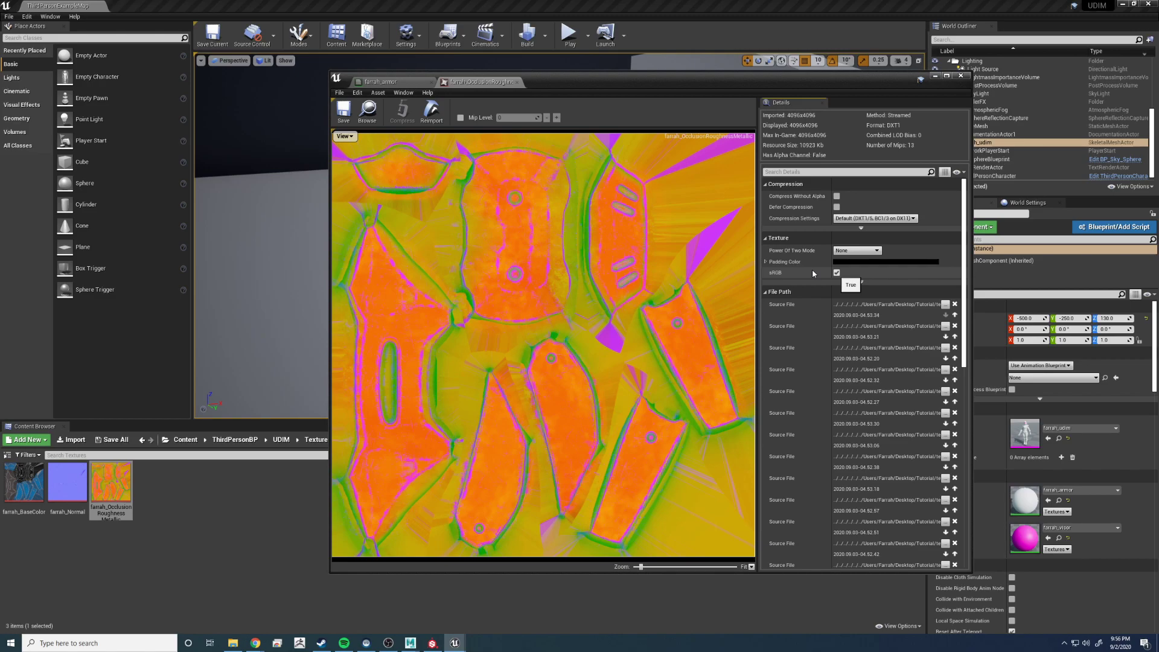
{"action": "left_click", "coordinate": [960, 75]}
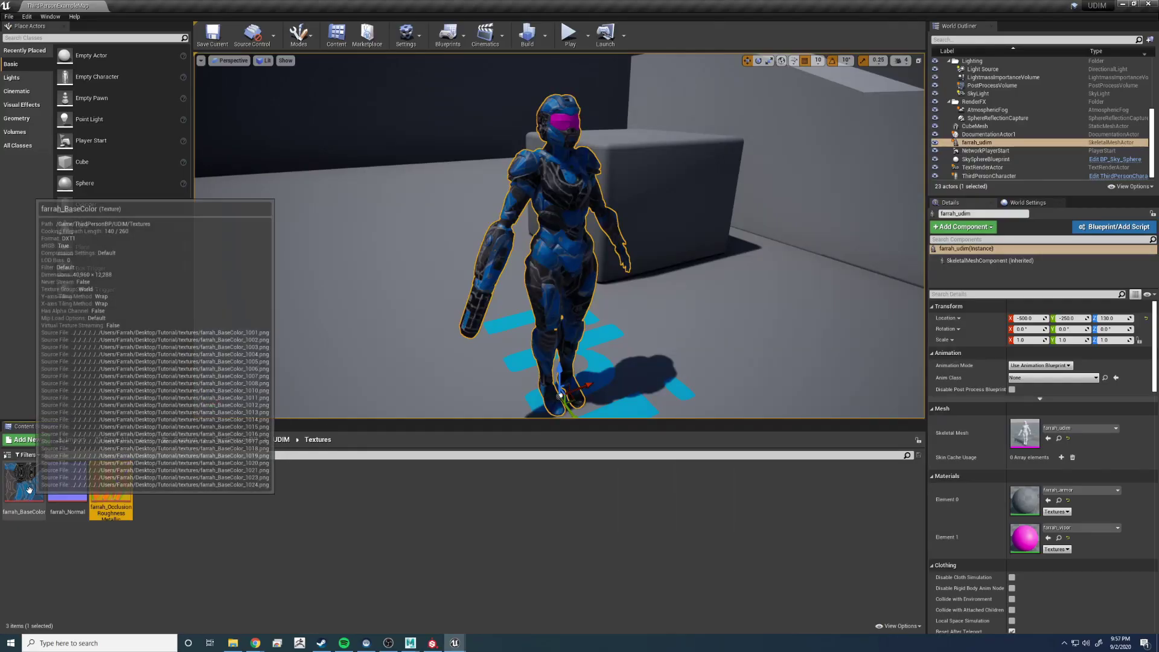
- Open the farrah_BaseColor texture for inspection and examine the textured character's armor up close in the level
{"action": "double_click", "coordinate": [24, 482]}
{"action": "left_click_drag", "start_coordinate": [716, 78], "coordinate": [865, 317]}
{"action": "right_click_drag", "start_coordinate": [616, 142], "coordinate": [495, 151]}
{"action": "right_click_drag", "start_coordinate": [589, 211], "coordinate": [562, 221]}
- Enable virtual texture support in the project's rendering settings and restart the editor to apply it
{"action": "left_click", "coordinate": [26, 16]}
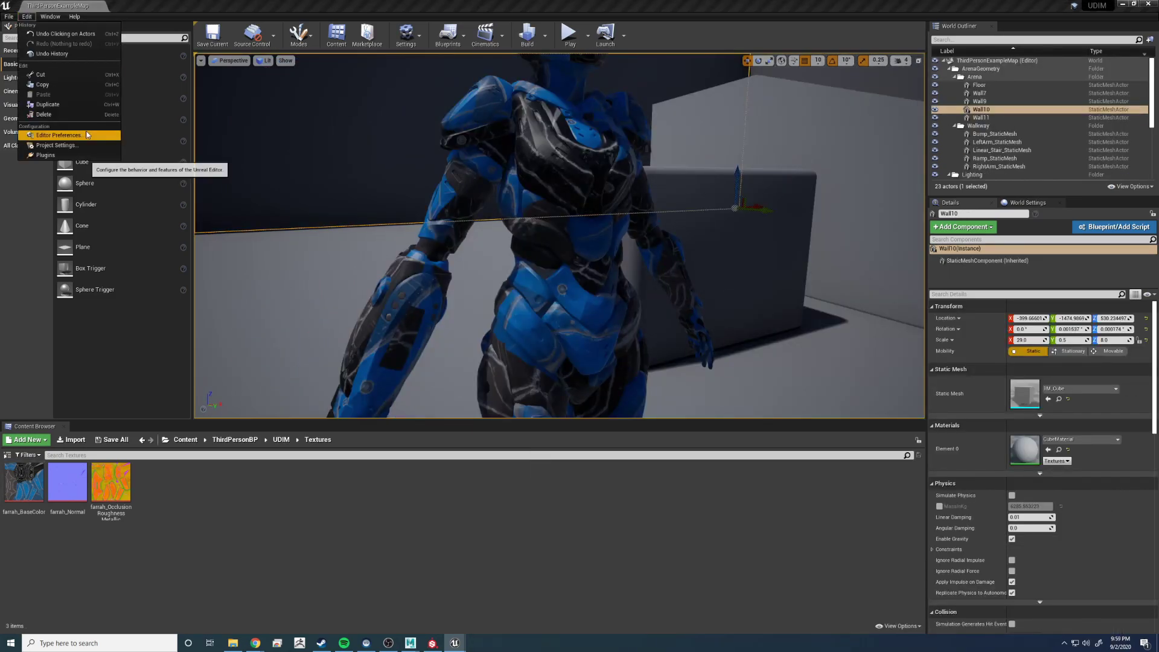
{"action": "left_click", "coordinate": [84, 146]}
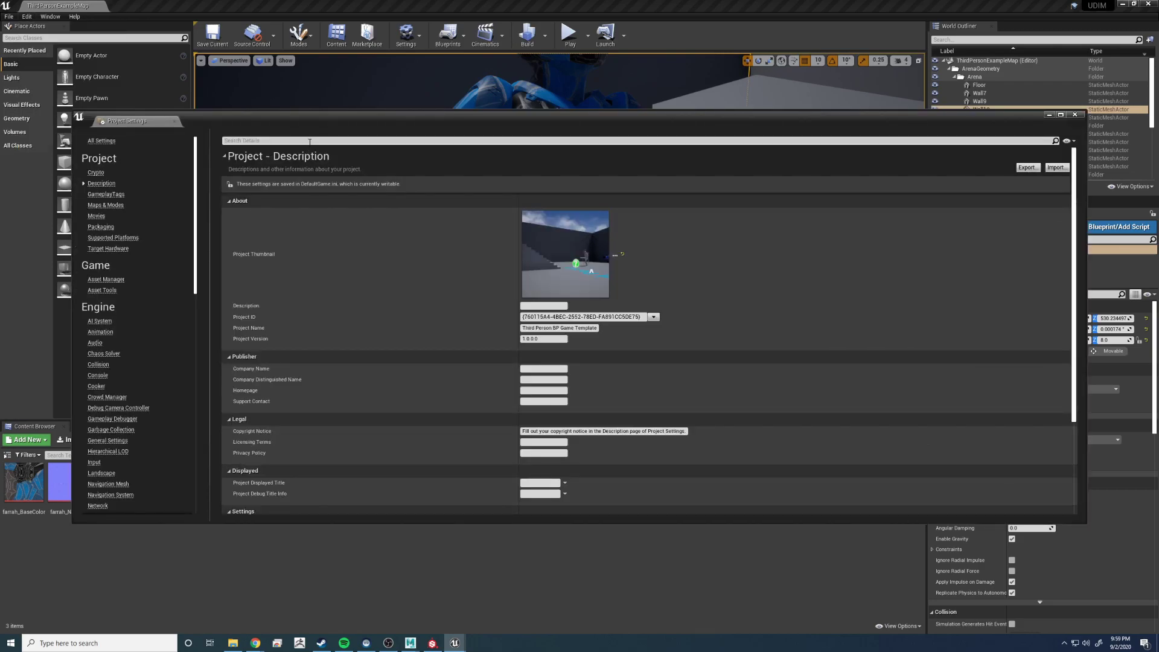
{"action": "left_click", "coordinate": [309, 142]}
{"action": "type", "text": "virtual"}
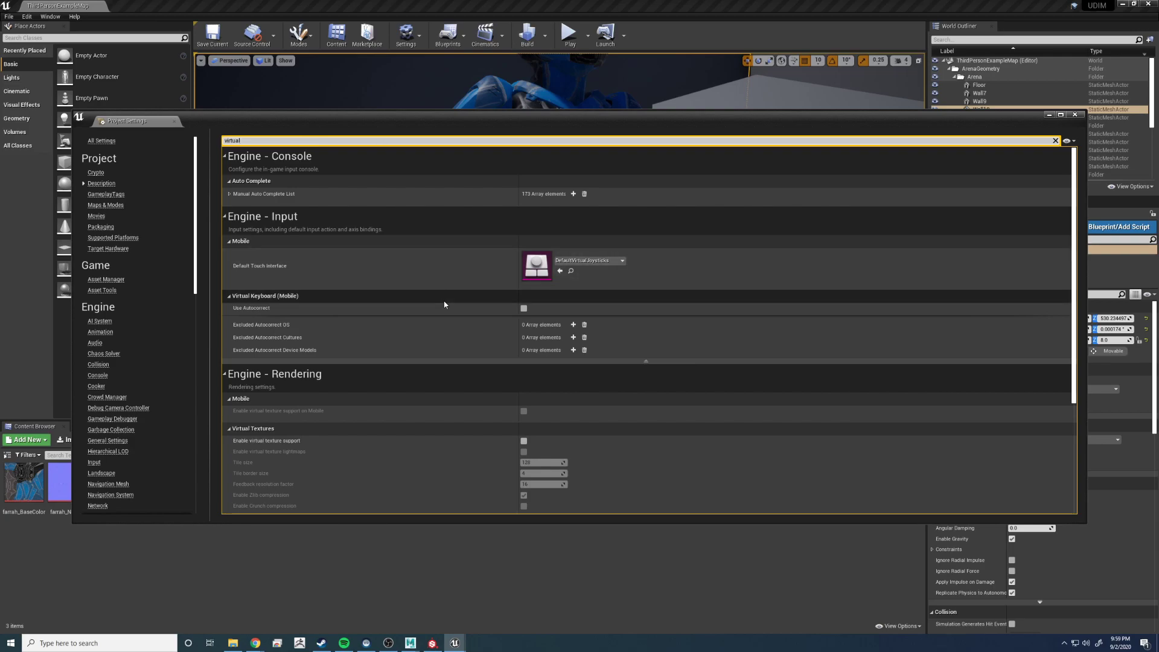
{"action": "scroll", "coordinate": [468, 455], "scroll_direction": "down", "scroll_amount": 2}
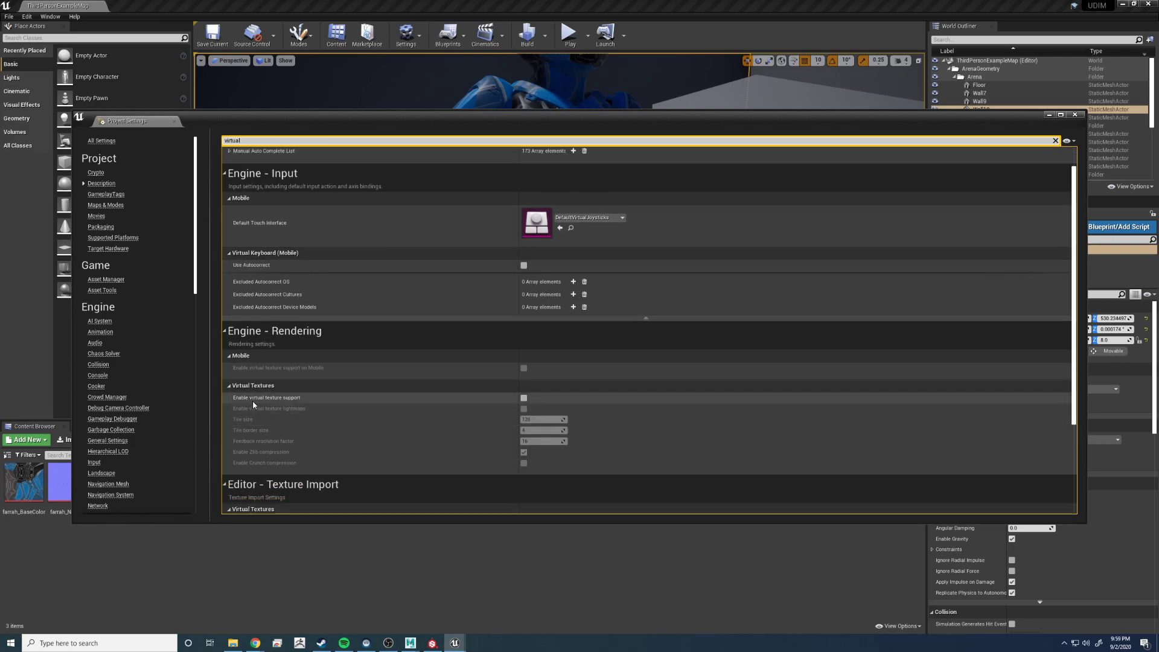
{"action": "left_click", "coordinate": [524, 399]}
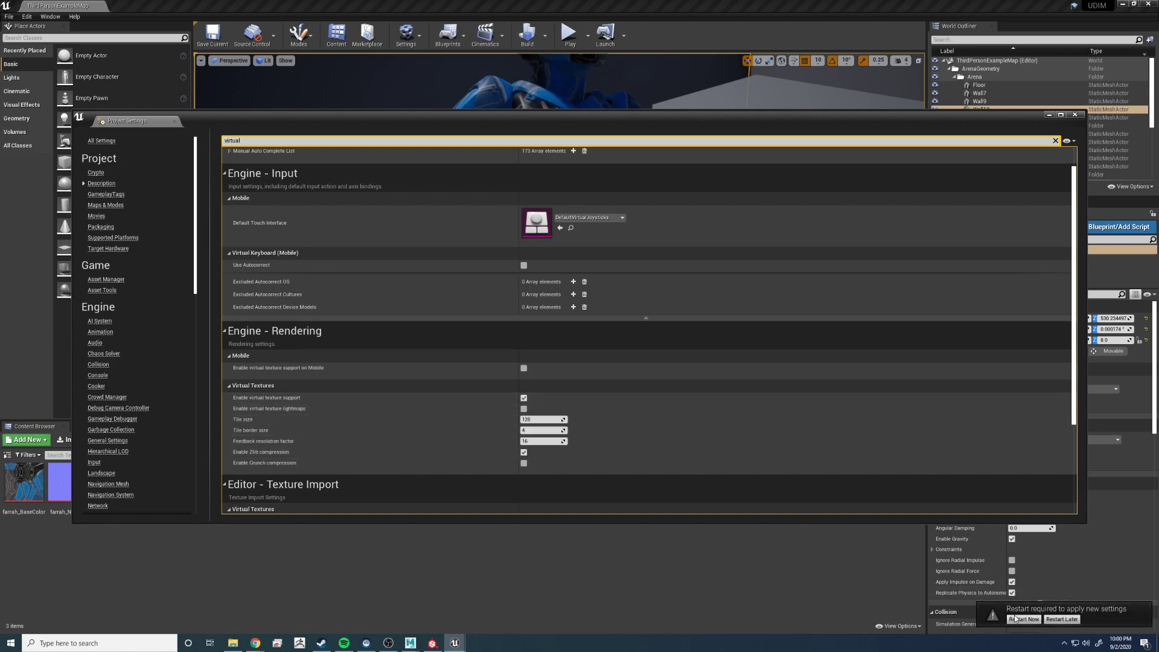
{"action": "left_click", "coordinate": [1029, 624]}
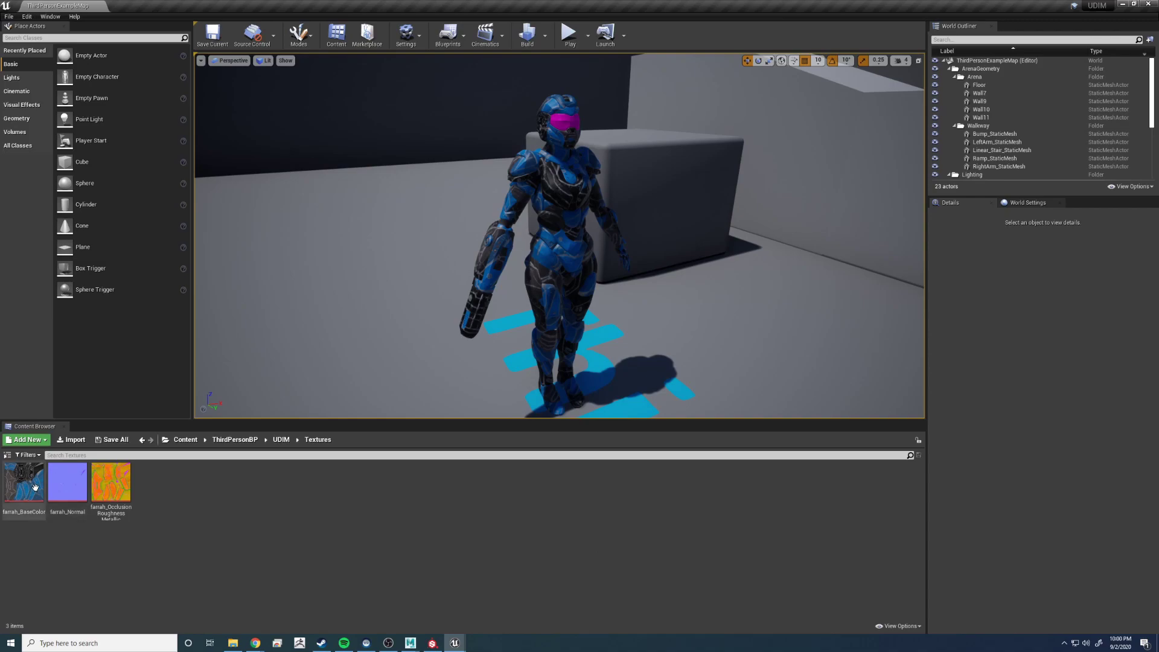
- Convert the farrah_BaseColor texture to a virtual texture and inspect the character's armor up close in the level
{"action": "right_click", "coordinate": [35, 486]}
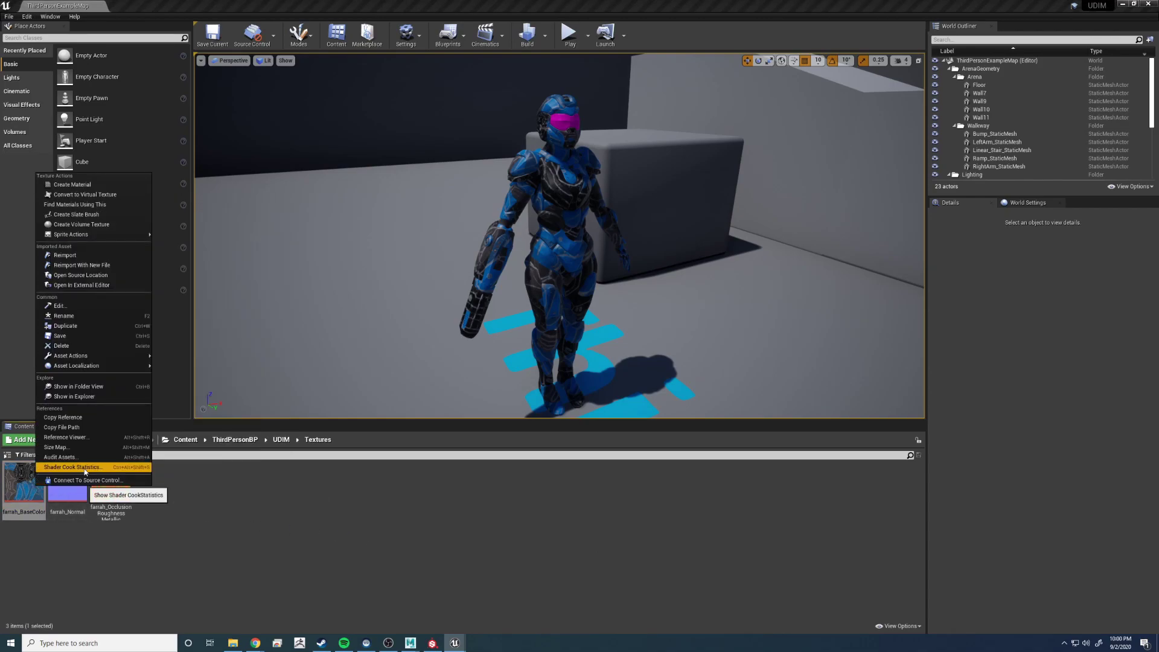
{"action": "left_click", "coordinate": [84, 194]}
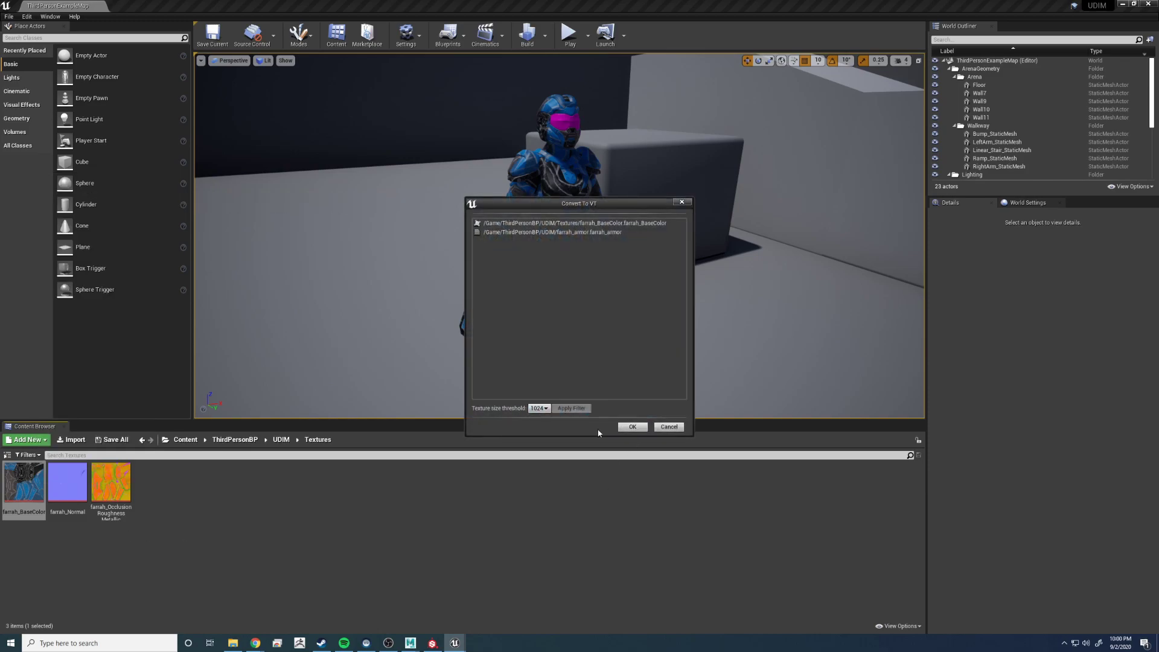
{"action": "left_click", "coordinate": [630, 428]}
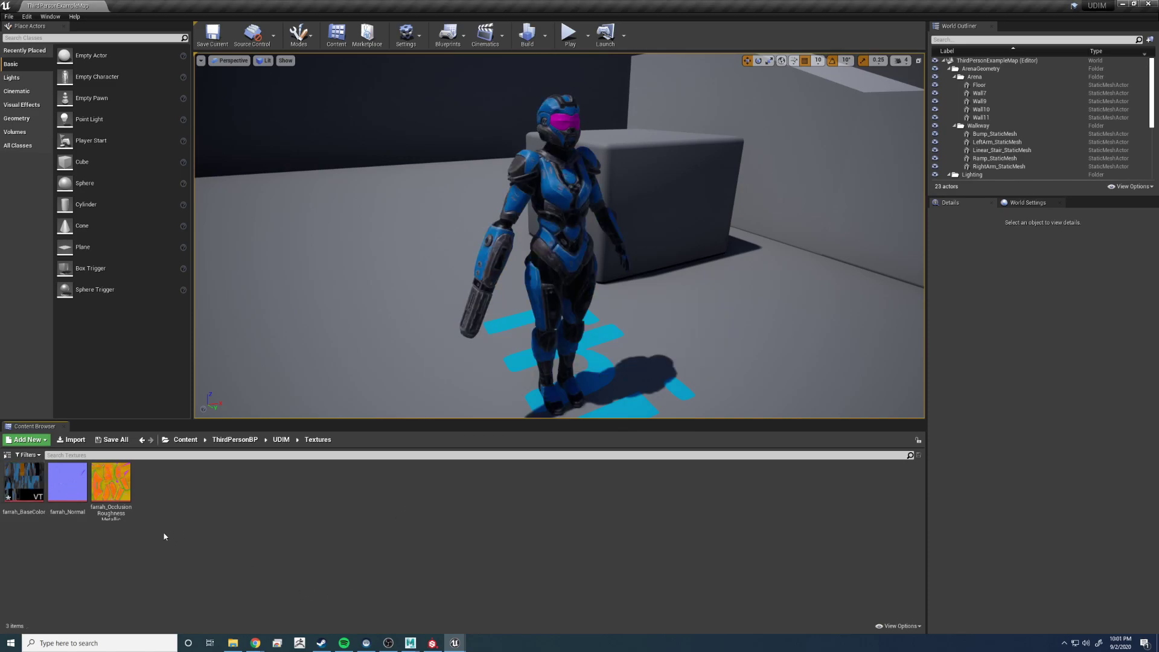
{"action": "right_click_drag", "start_coordinate": [691, 155], "coordinate": [725, 154]}
{"action": "key", "text": "w"}
{"action": "key", "text": "w"}
{"action": "key", "text": "s"}
{"action": "key", "text": "s"}
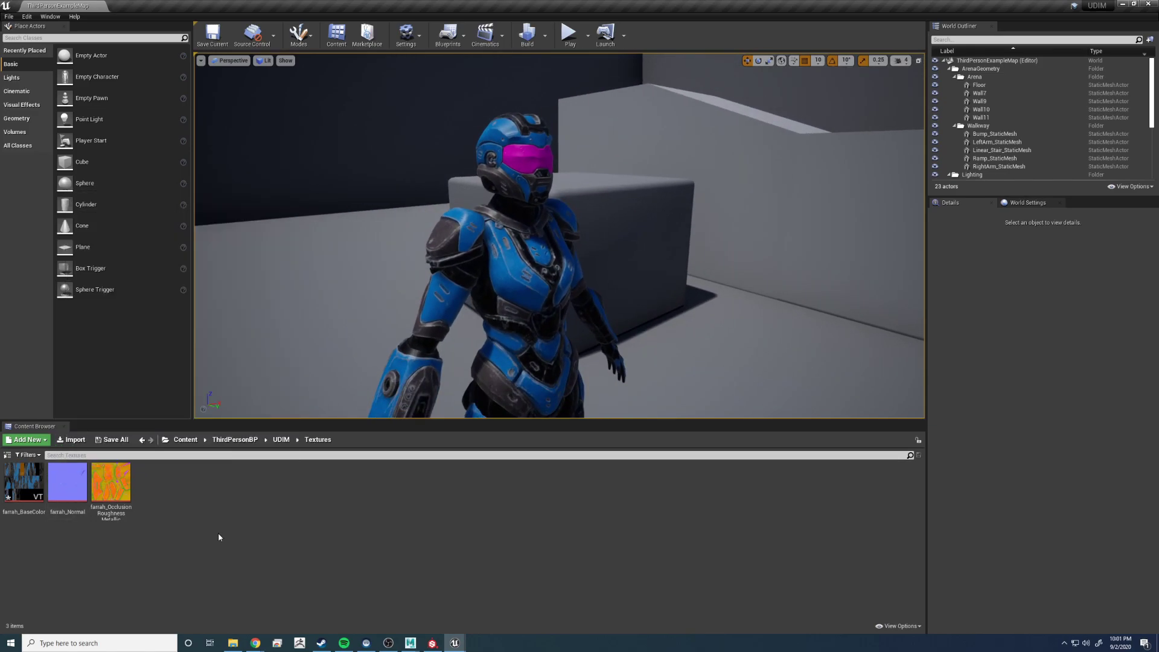
- Convert the farrah_Normal and farrah_OcclusionRoughnessMetallic textures to virtual textures together
{"action": "left_click", "coordinate": [92, 491]}
{"action": "left_click", "coordinate": [82, 485], "text": "ctrl"}
{"action": "right_click", "coordinate": [82, 484]}
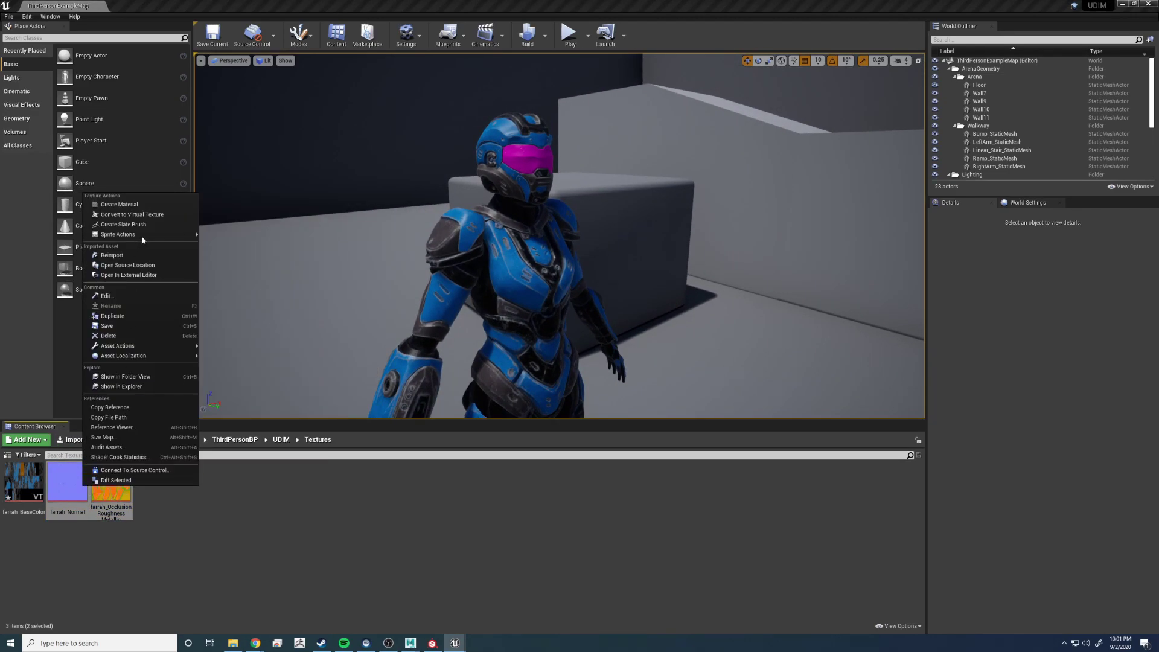
{"action": "left_click", "coordinate": [151, 216]}
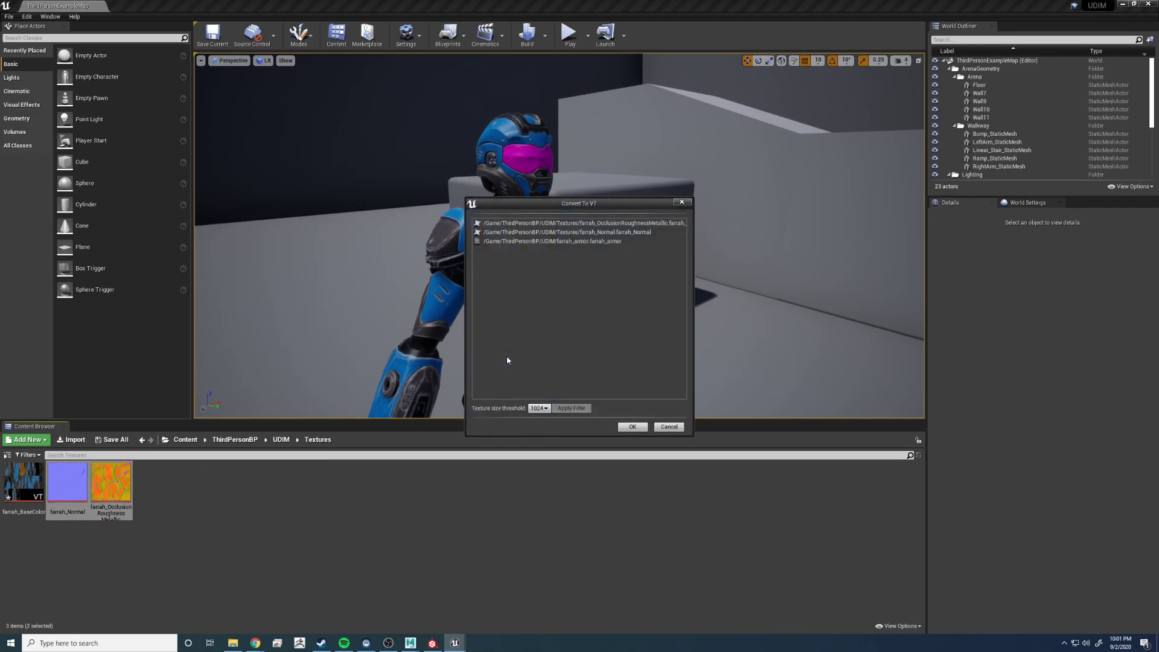
{"action": "left_click", "coordinate": [632, 427]}
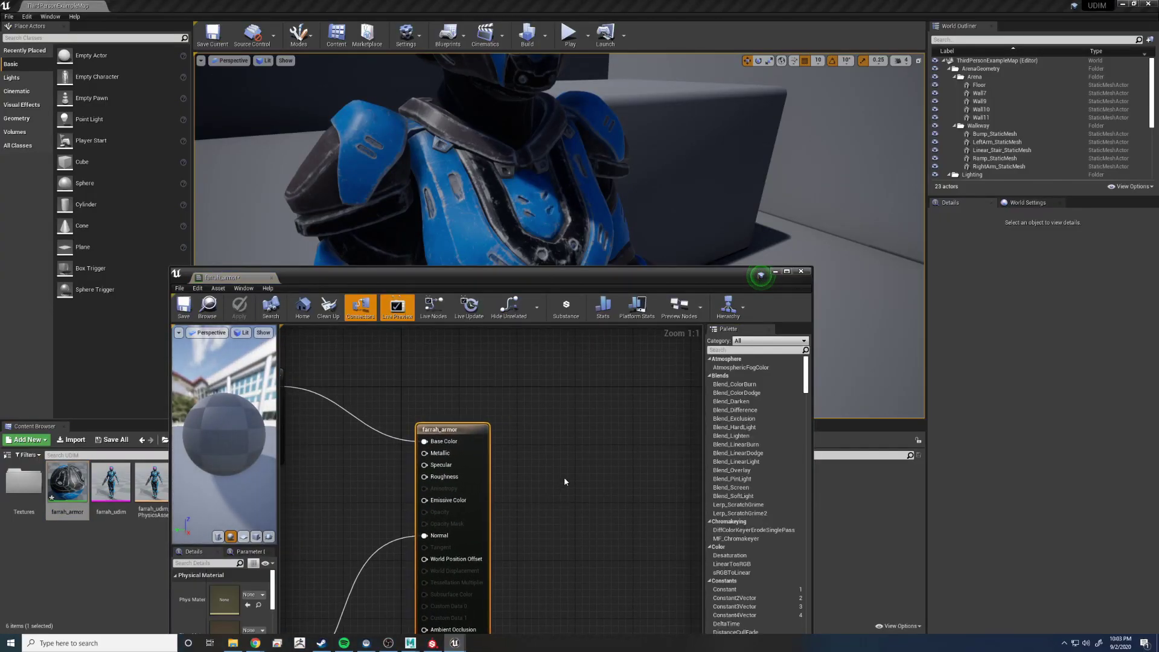
- Connect the armor's OcclusionRoughnessMetallic red output to Ambient Occlusion, green to Roughness and blue to Metallic, and save the armor and visor materials
{"action": "right_click_drag", "start_coordinate": [504, 515], "coordinate": [633, 427]}
{"action": "left_click", "coordinate": [355, 408]}
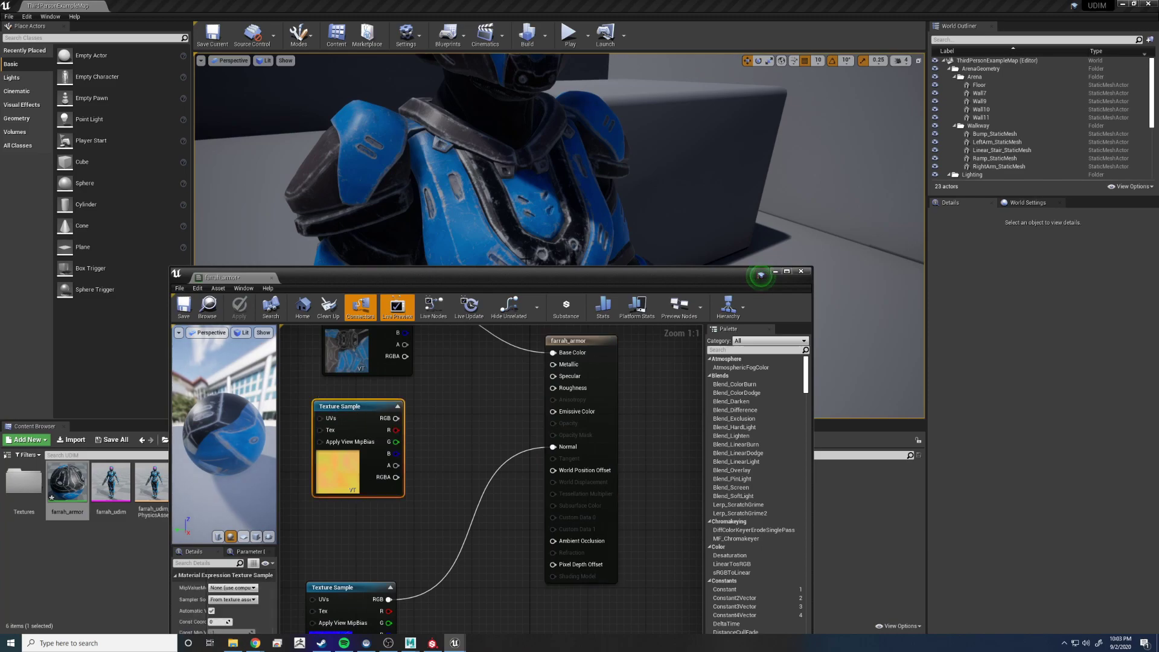
{"action": "left_click_drag", "start_coordinate": [502, 278], "coordinate": [648, 192]}
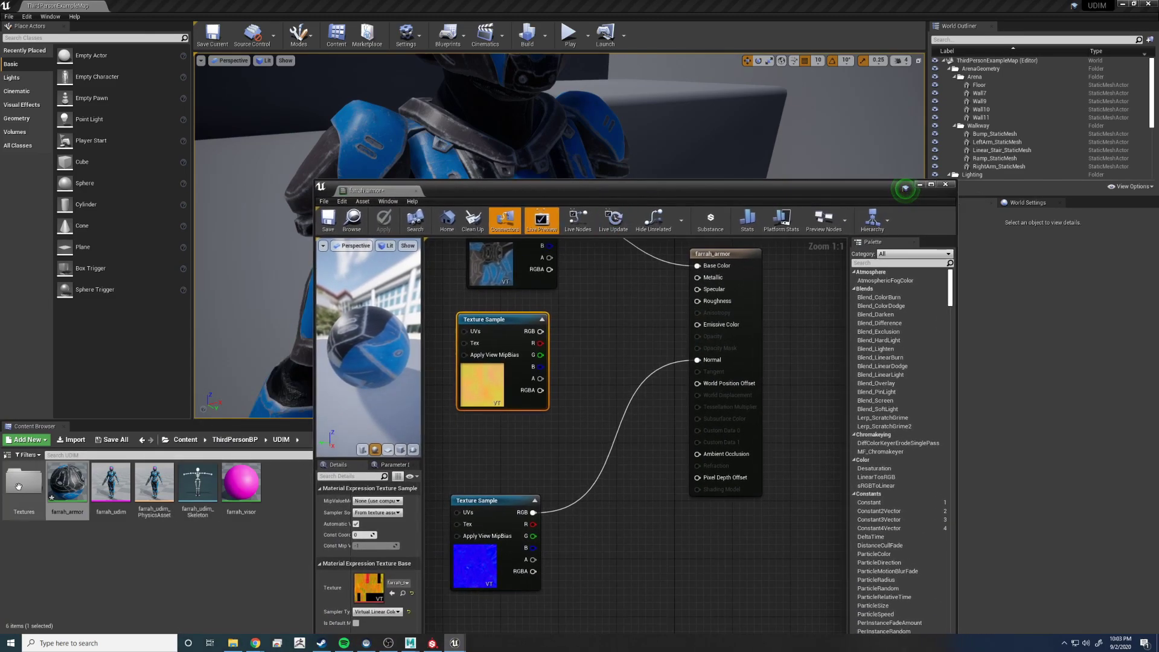
{"action": "double_click", "coordinate": [23, 483]}
{"action": "mouse_move", "coordinate": [122, 515]}
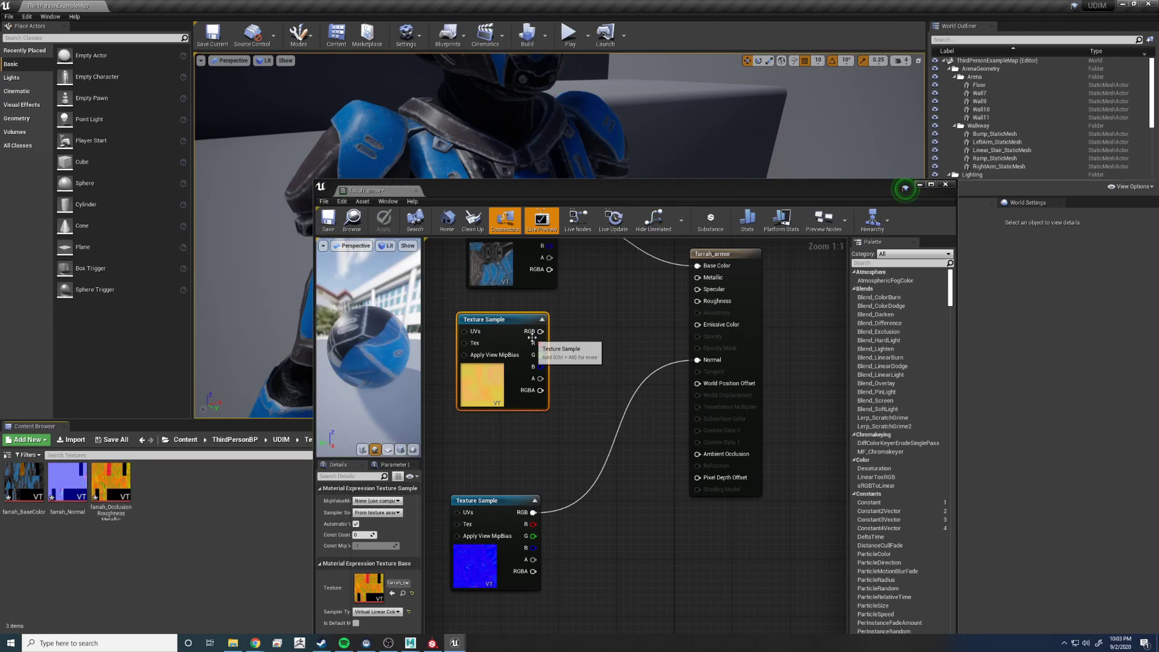
{"action": "left_click_drag", "start_coordinate": [540, 343], "coordinate": [678, 457]}
{"action": "left_click_drag", "start_coordinate": [541, 355], "coordinate": [698, 301]}
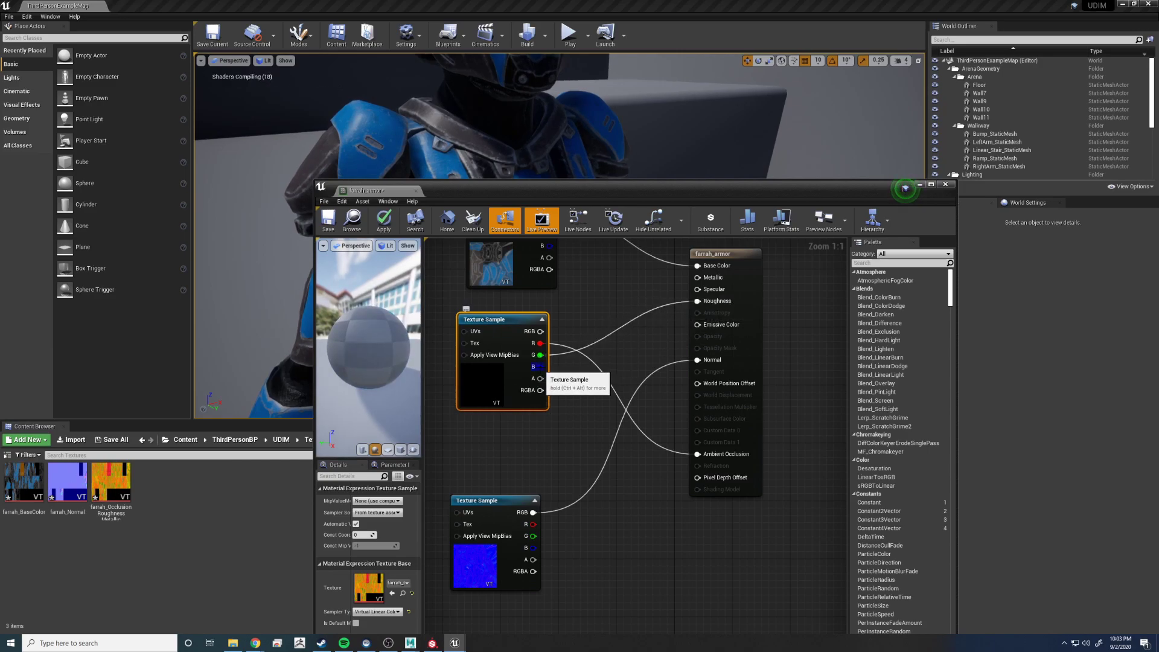
{"action": "left_click_drag", "start_coordinate": [533, 366], "coordinate": [698, 277]}
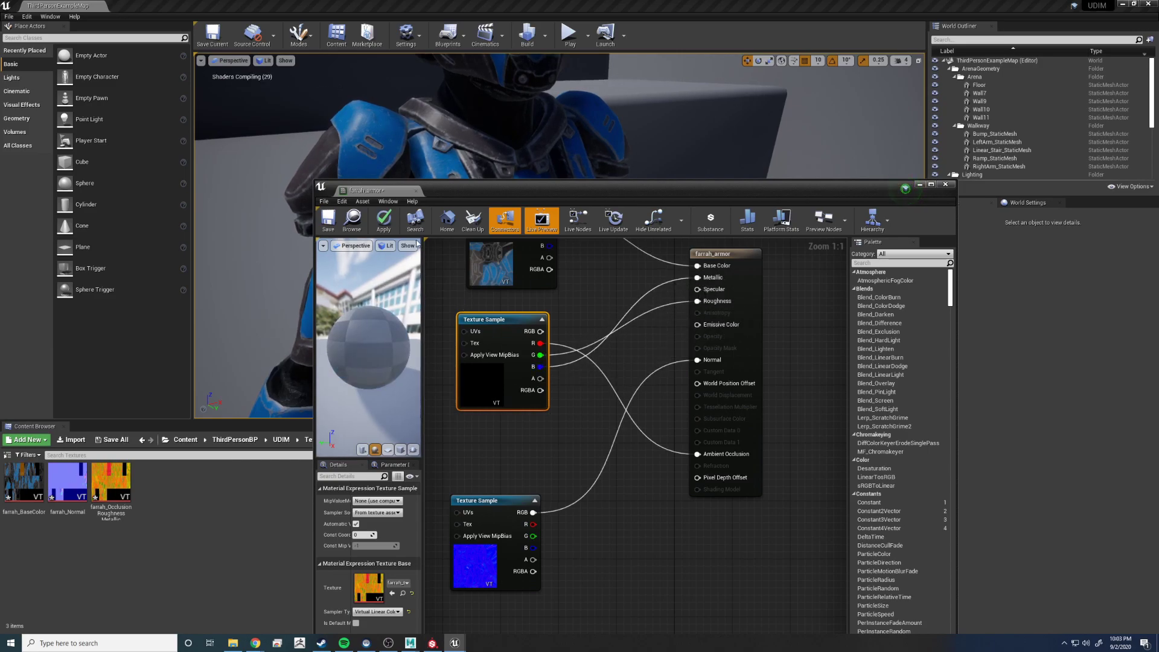
{"action": "left_click", "coordinate": [328, 220]}
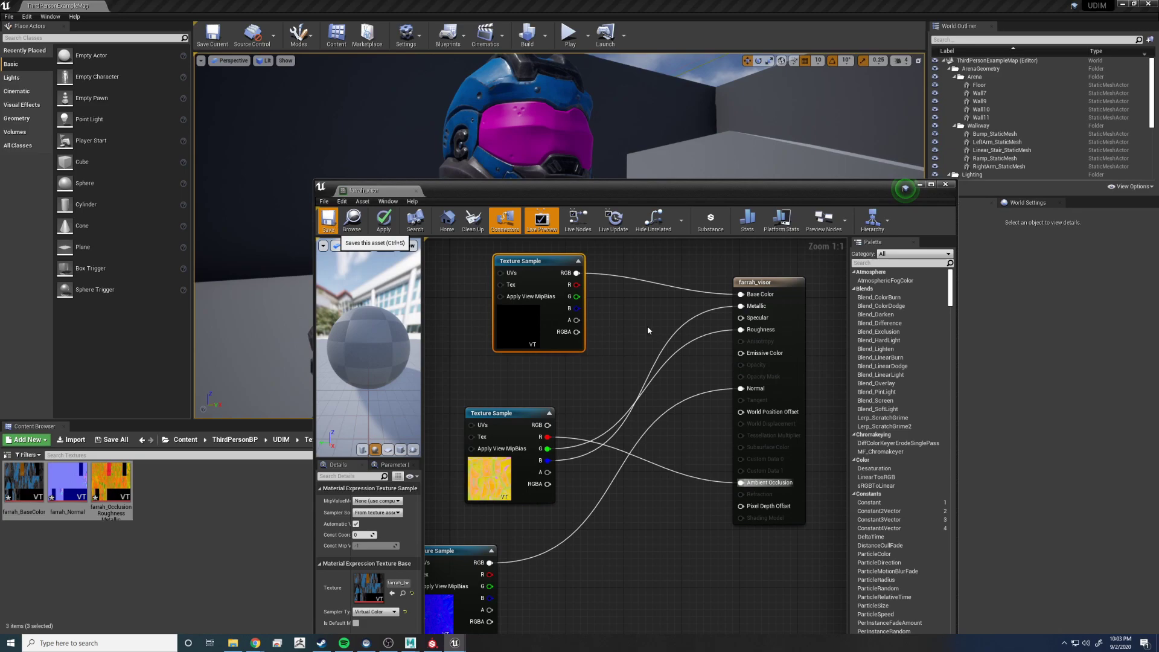
{"action": "key", "text": "ctrl+s"}
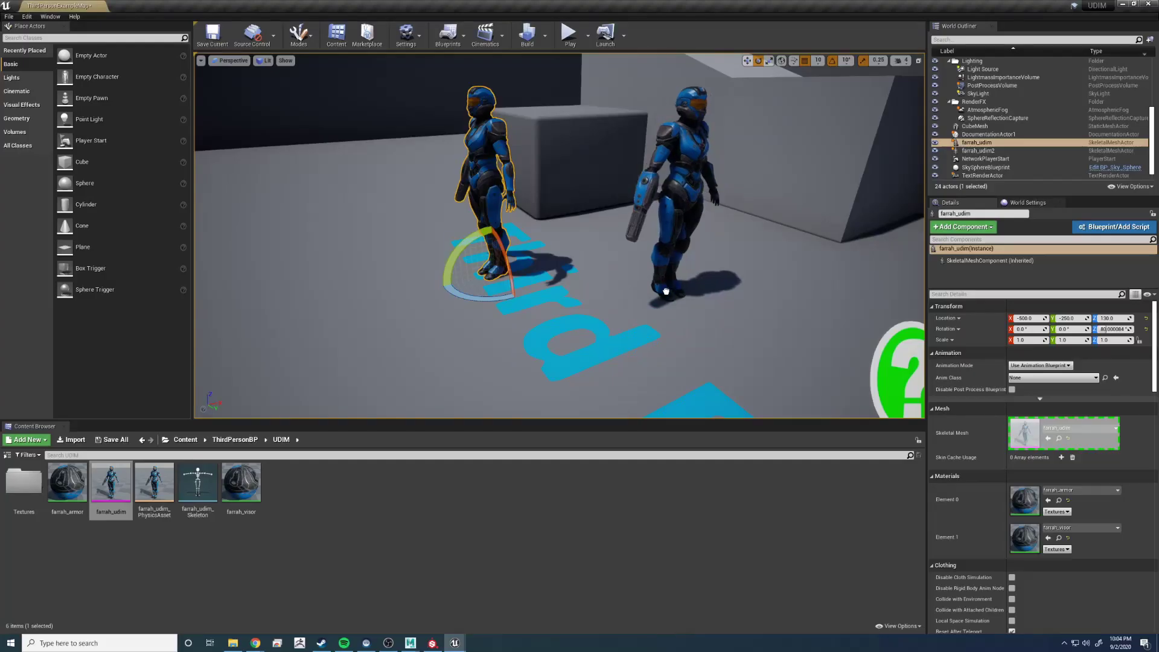
- Place another farrah_udim character in the level beside the existing two and rotate it about its vertical axis
{"action": "left_click", "coordinate": [666, 292]}
{"action": "left_click_drag", "start_coordinate": [111, 483], "coordinate": [301, 330]}
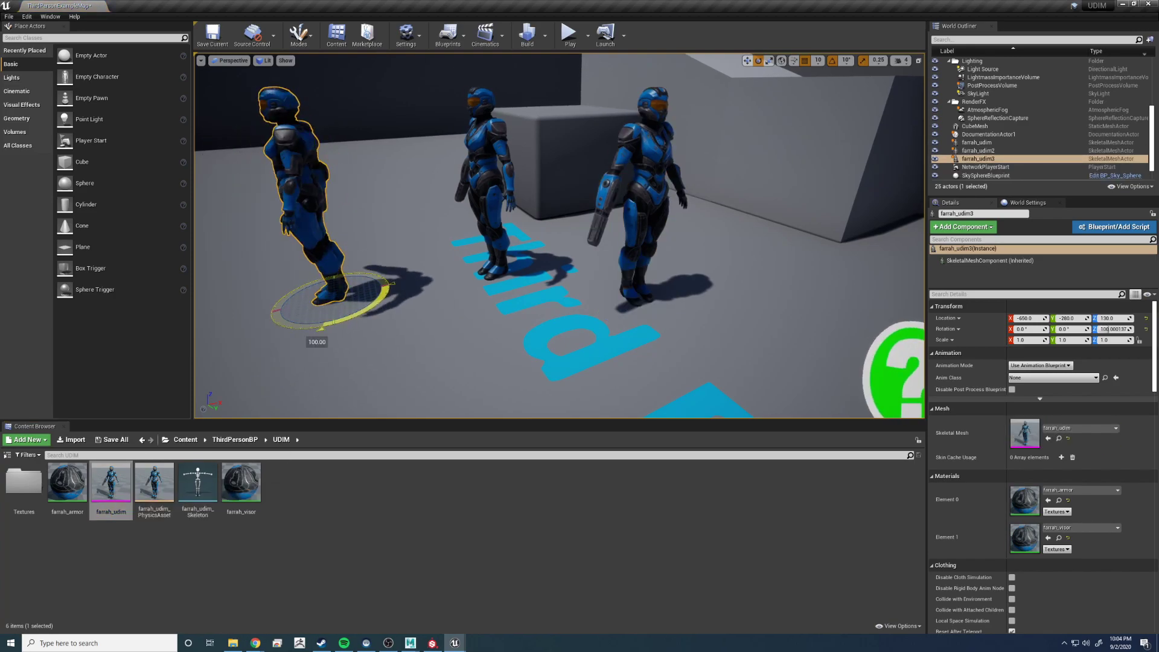
{"action": "left_click_drag", "start_coordinate": [392, 311], "coordinate": [417, 306]}
- Play the level, run and jump the mannequin around the three armored characters to examine their textures, and stop the session
{"action": "left_click", "coordinate": [569, 33]}
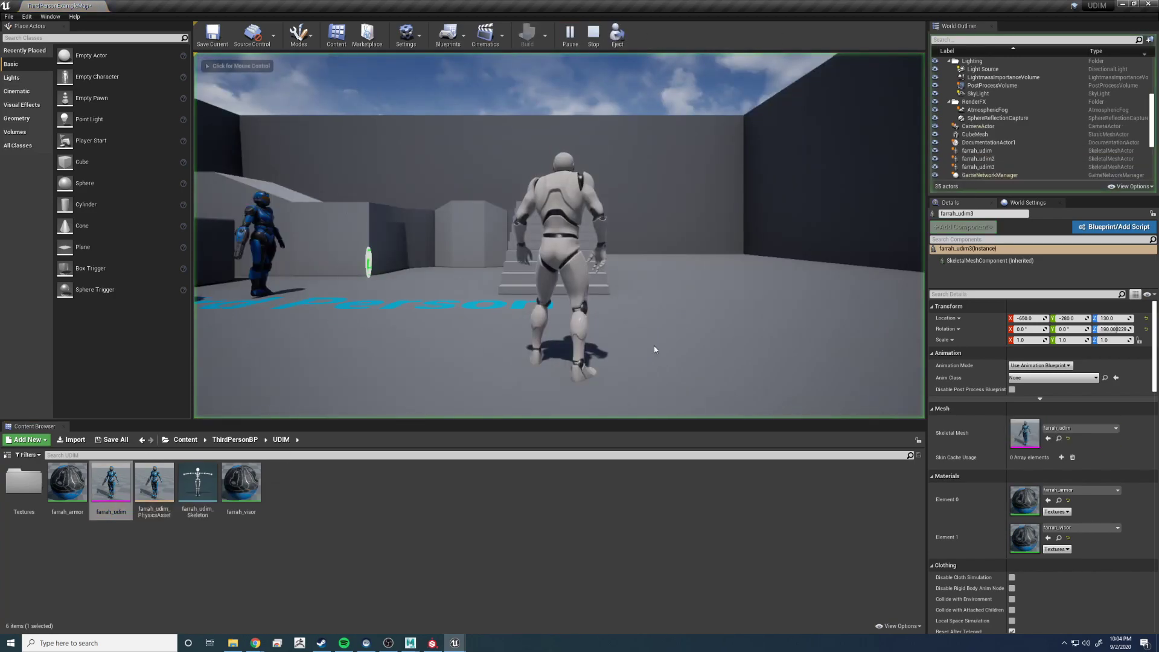
{"action": "left_click", "coordinate": [654, 349]}
{"action": "key", "text": "w"}
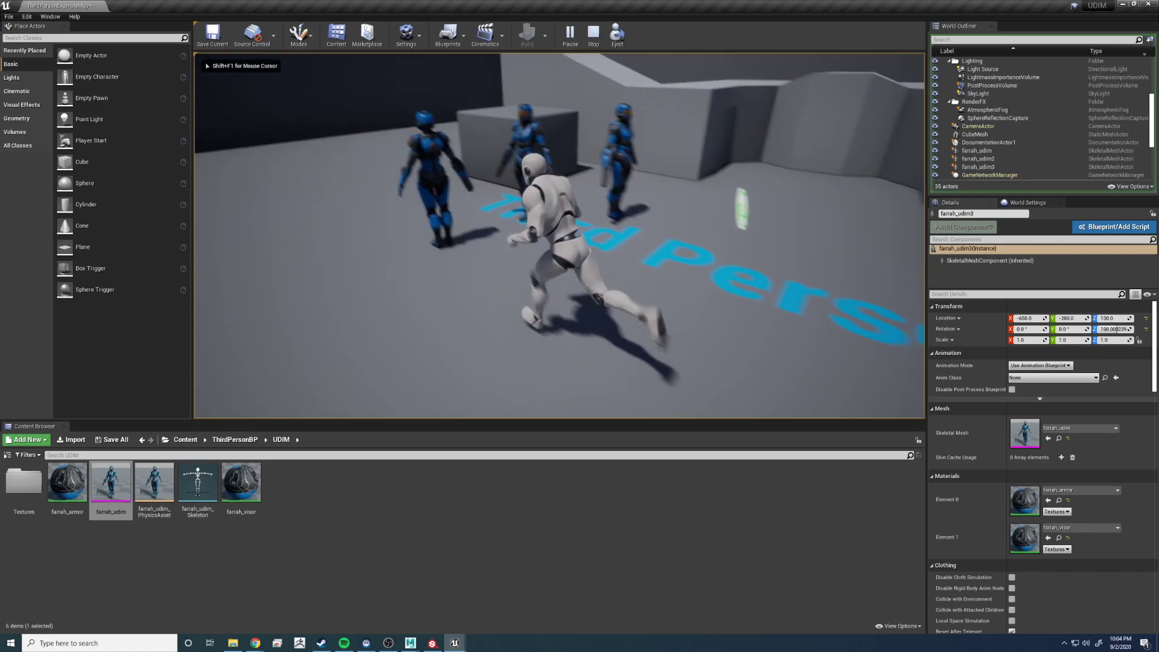
{"action": "key", "text": "w"}
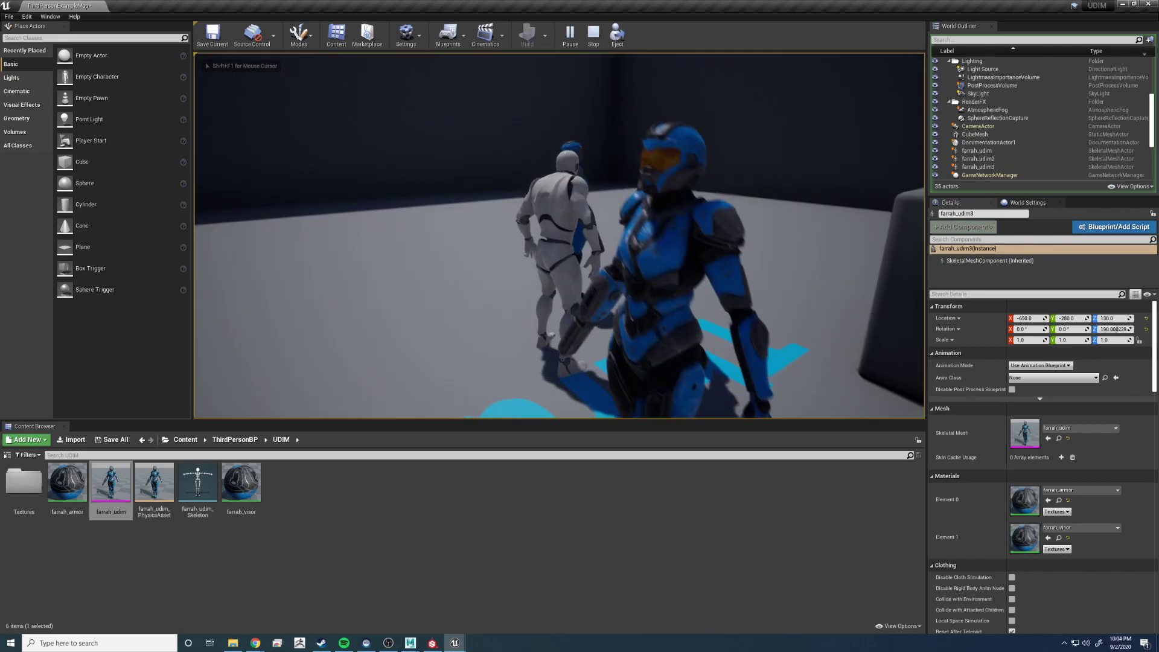
{"action": "key", "text": "w"}
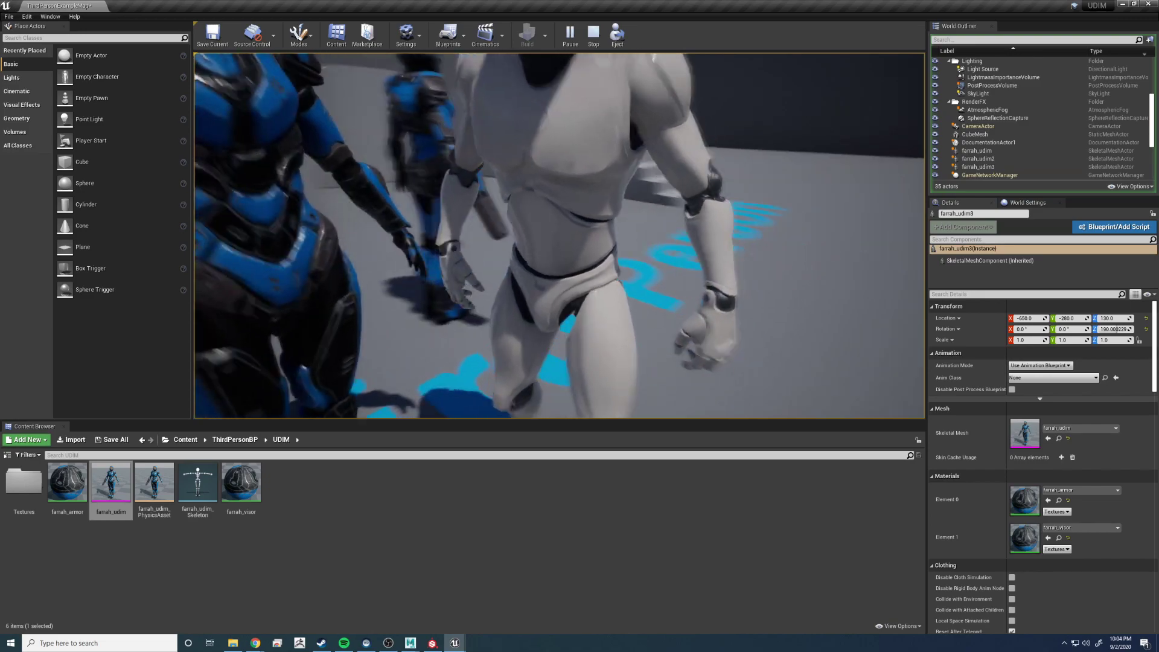
{"action": "key", "text": "s"}
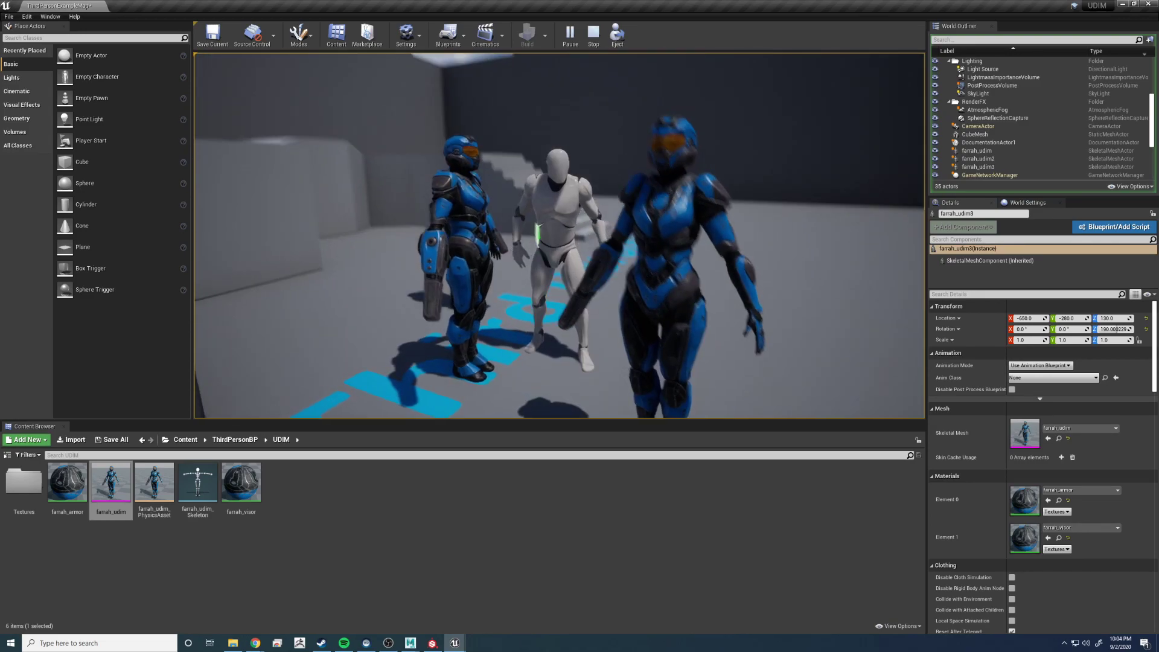
{"action": "key", "text": "s"}
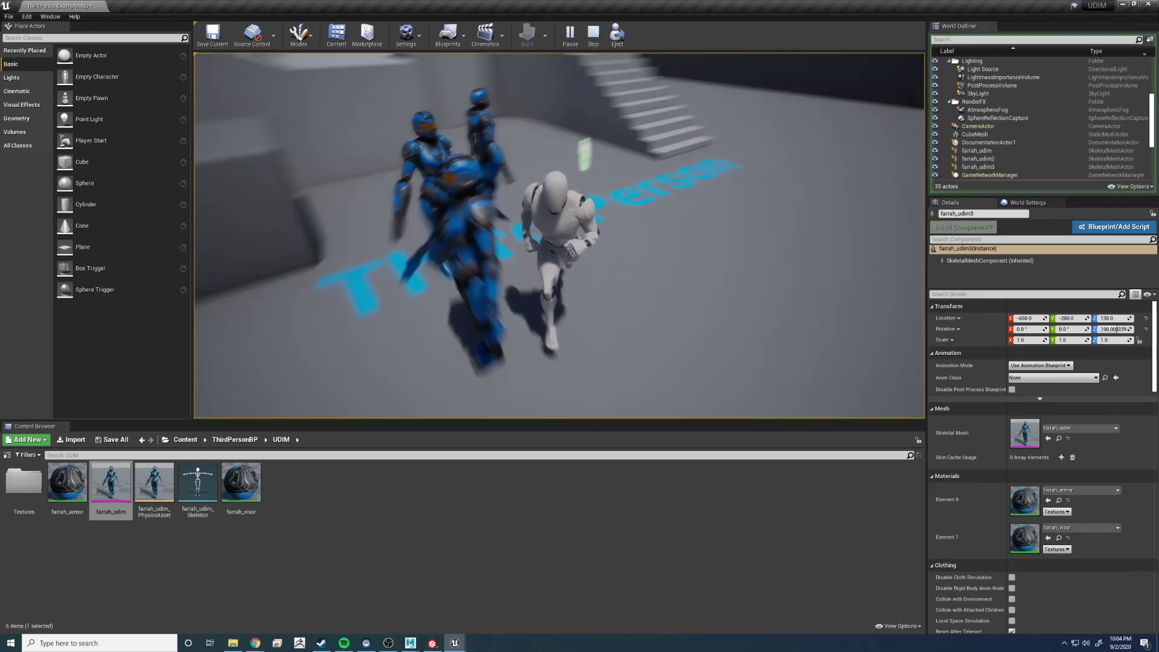
{"action": "key", "text": "w"}
{"action": "key", "text": "space"}
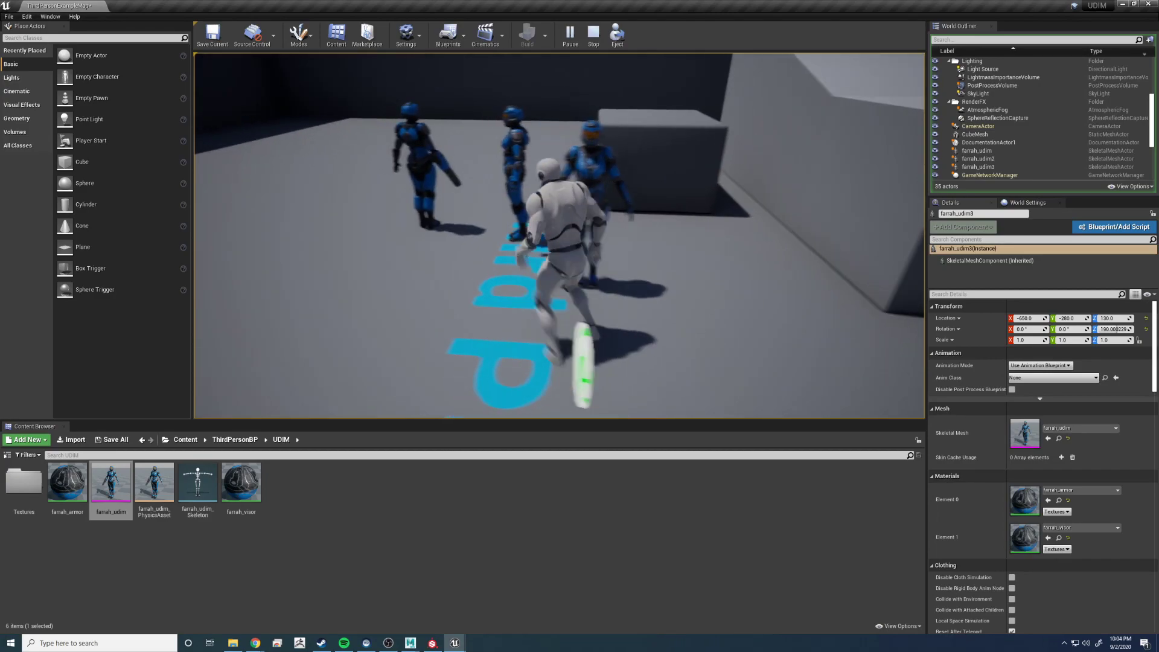
{"action": "key", "text": "space"}
{"action": "key", "text": "space"}
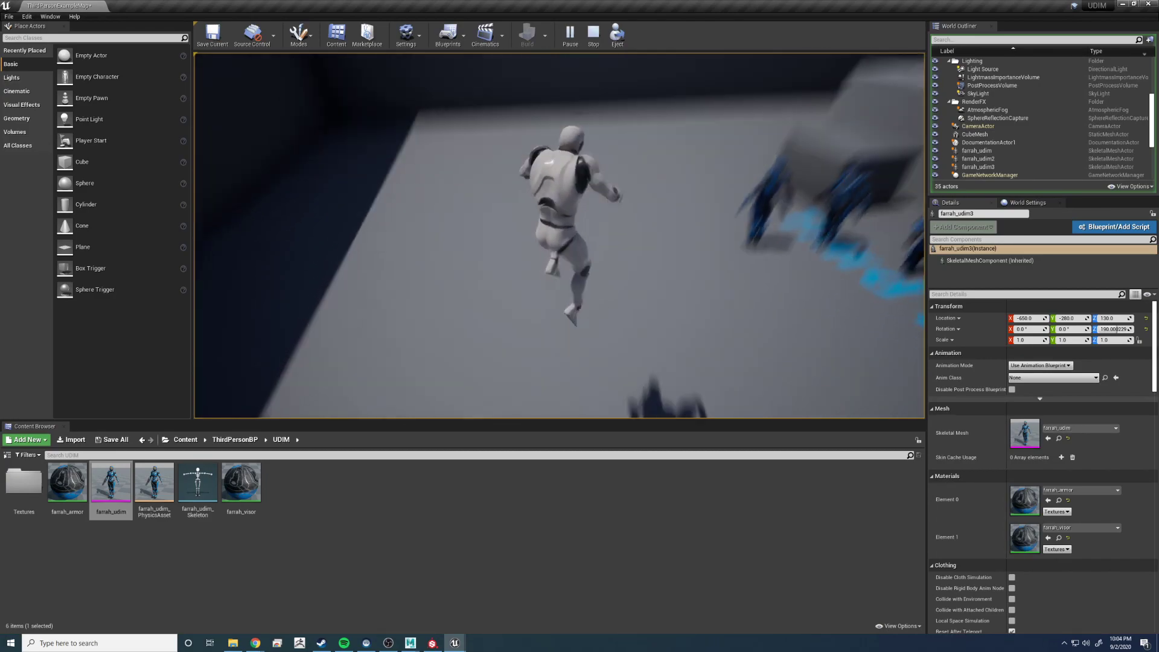
{"action": "key", "text": "w"}
{"action": "key", "text": "space"}
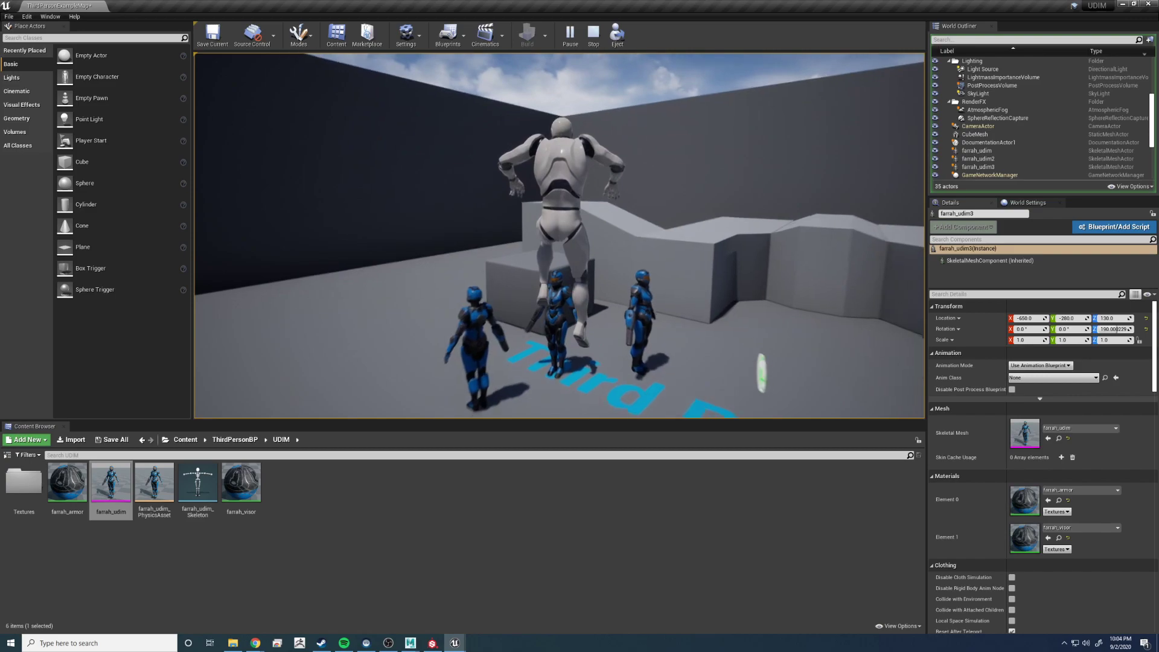
{"action": "key", "text": "w"}
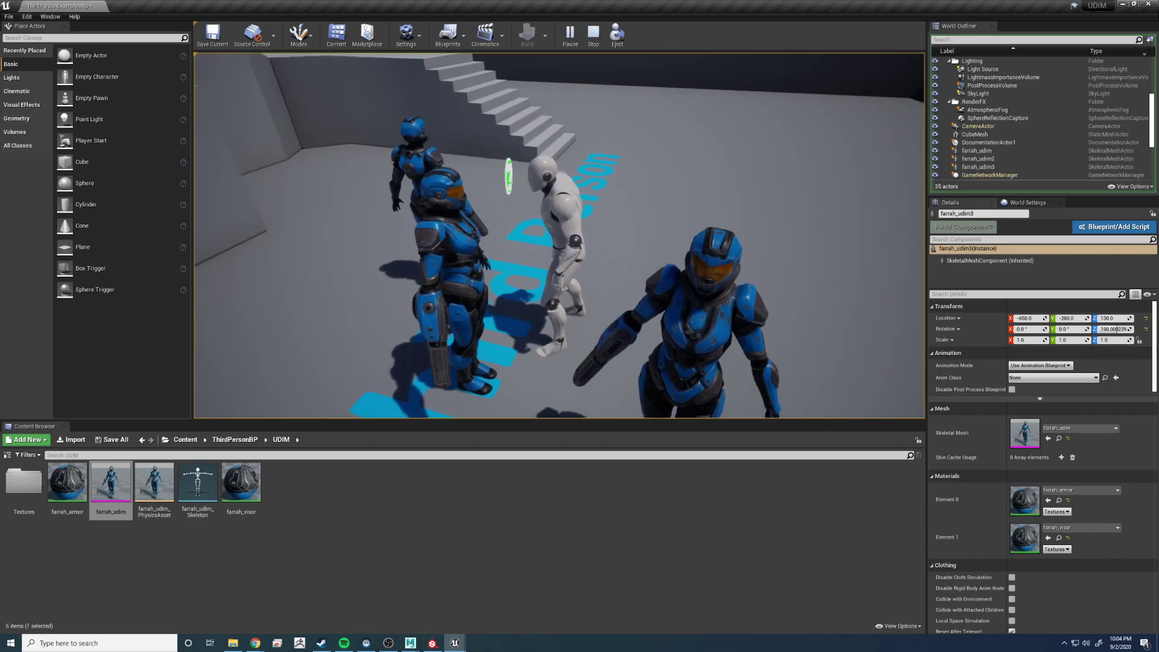
{"action": "key", "text": "w"}
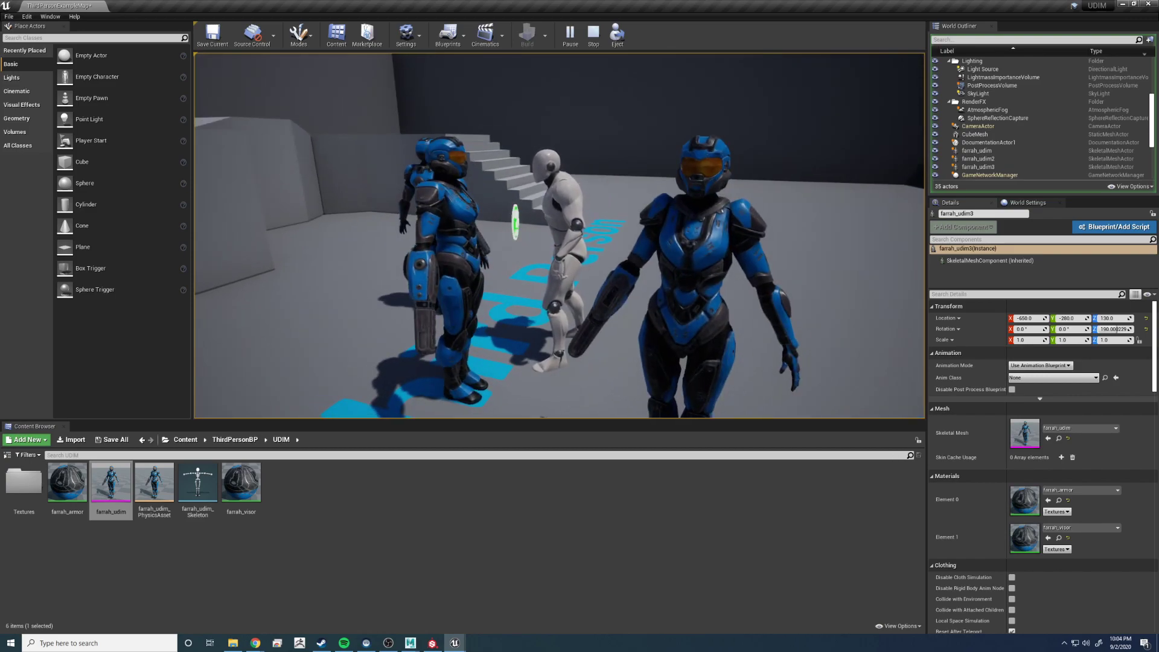
{"action": "key", "text": "Escape"}
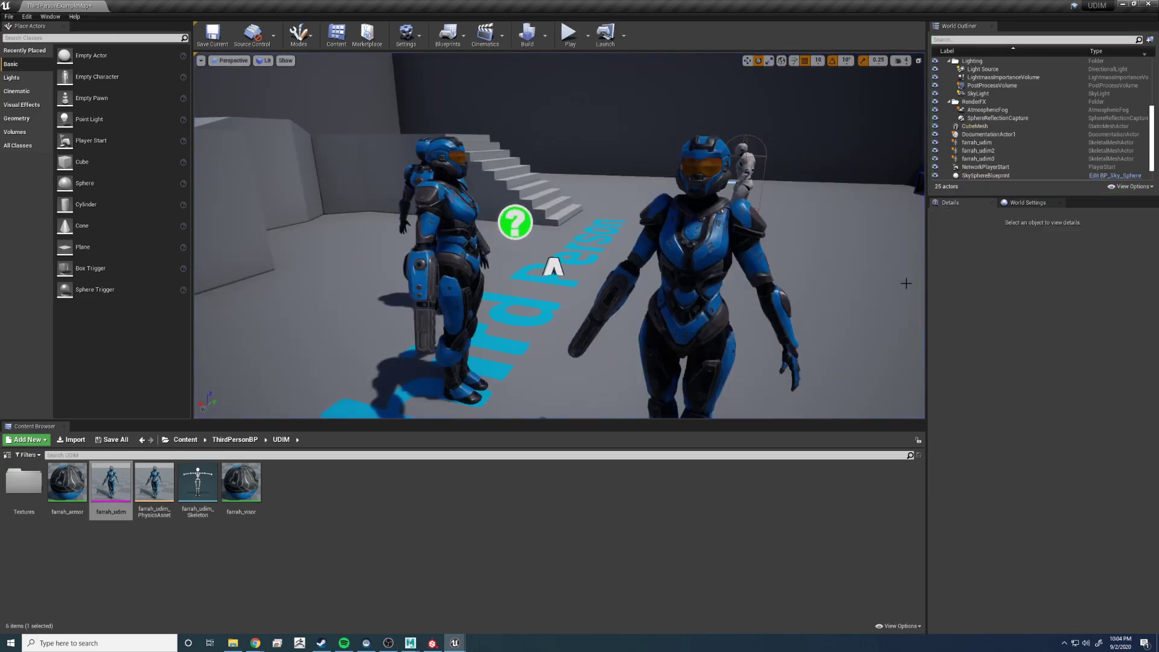